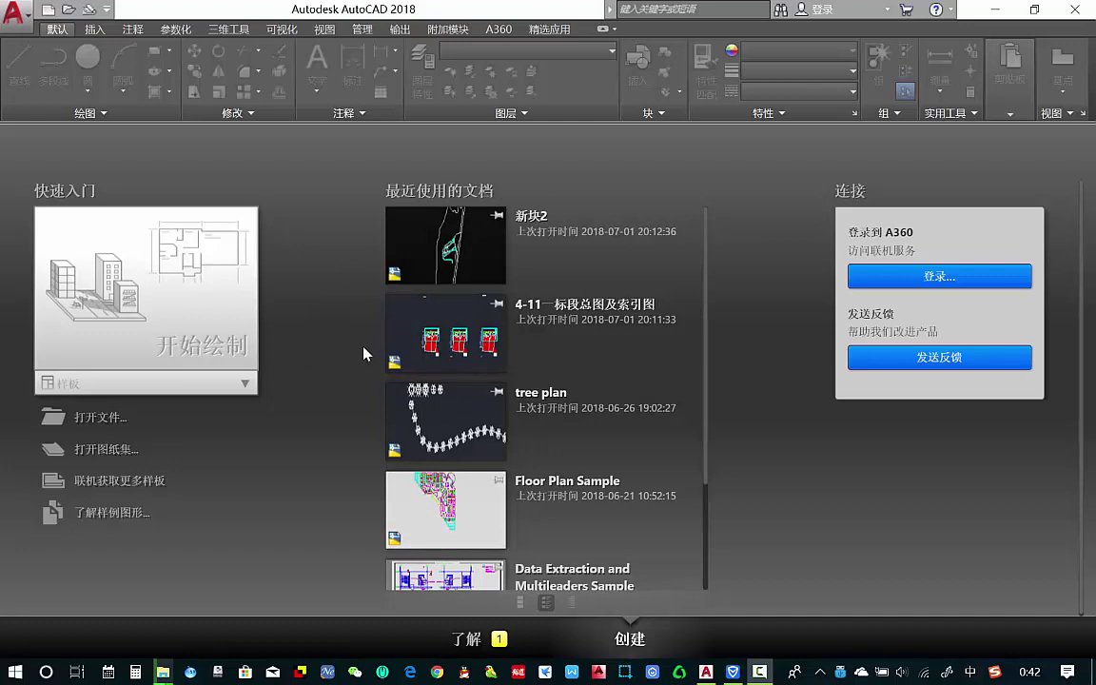
- Start a new blank Drawing1 and show the application menu's Save As options (DWG, DWT, DWS)
click(131, 288)
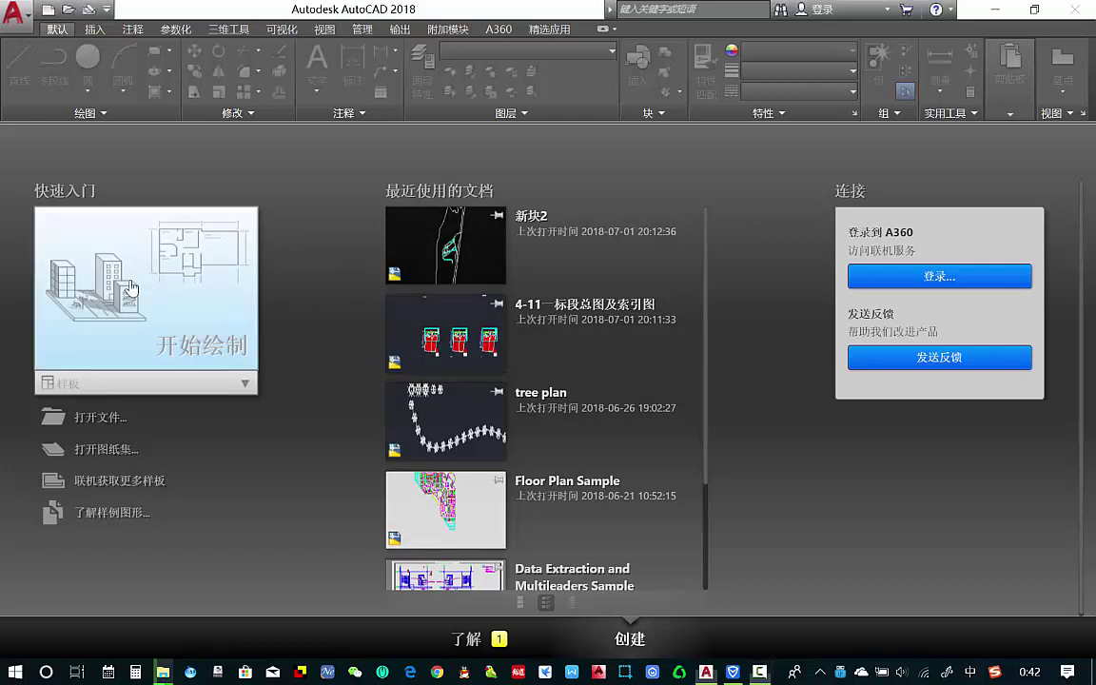
click(132, 288)
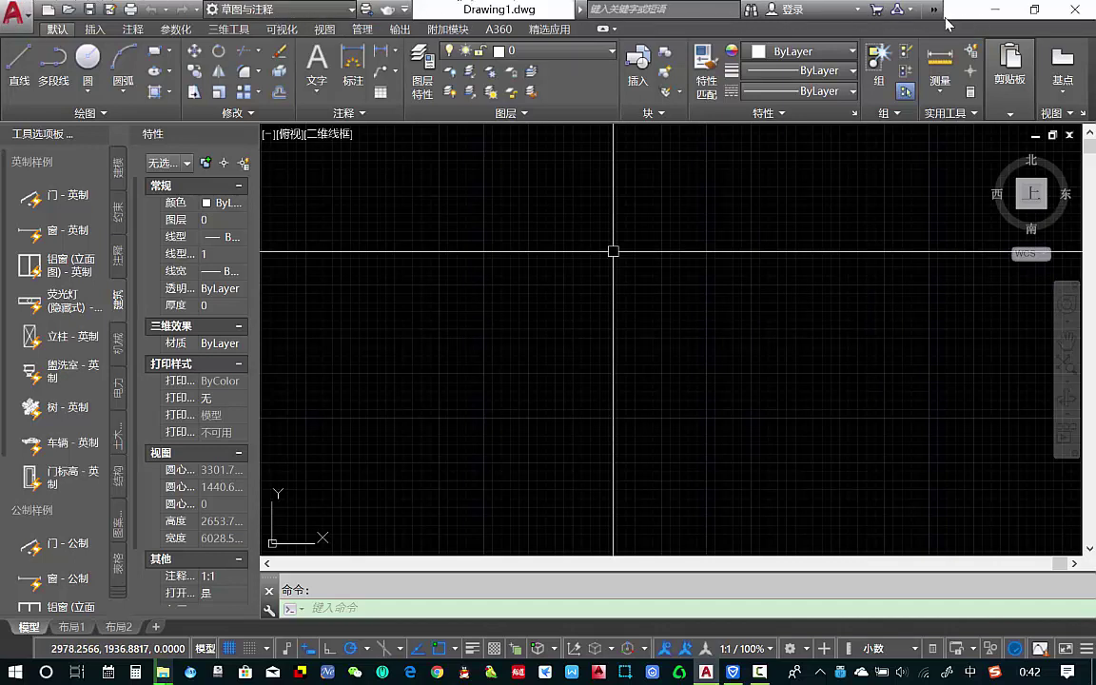
click(28, 17)
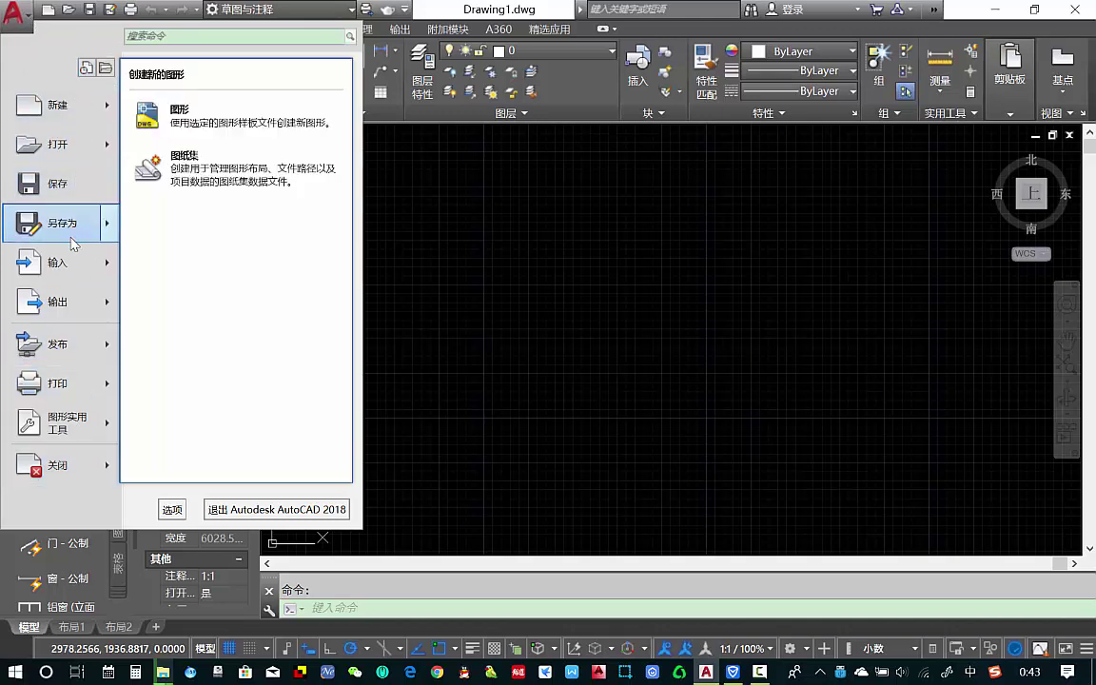
mouse_move(57, 223)
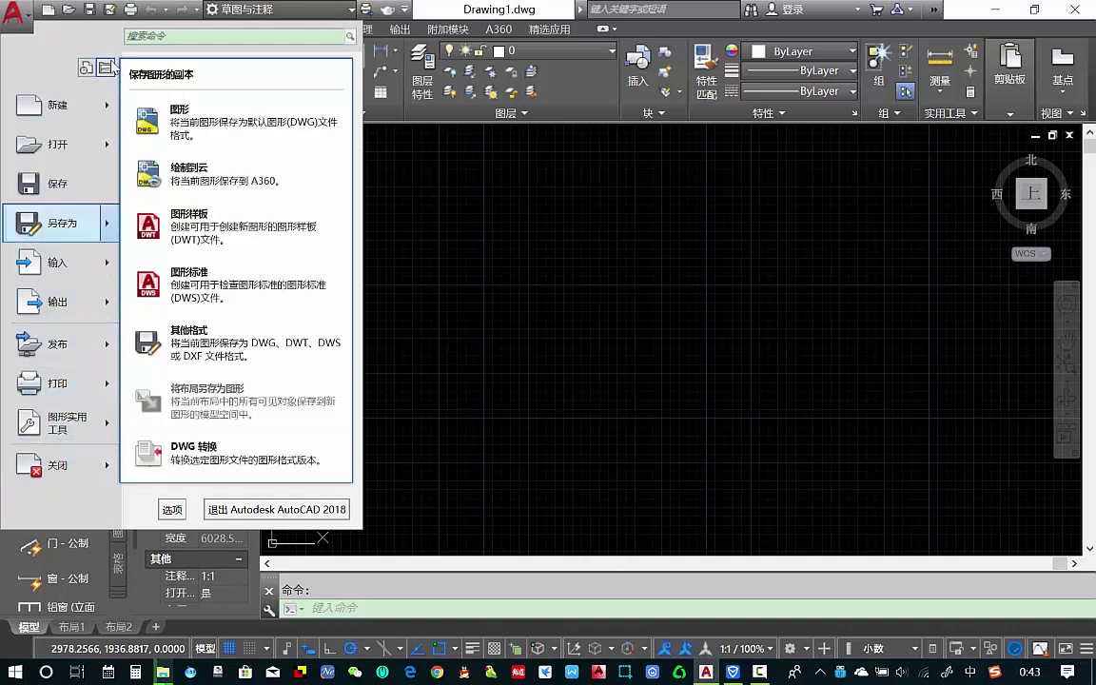
- Review the Recent Documents list in the application menu, then dismiss the menu
click(86, 68)
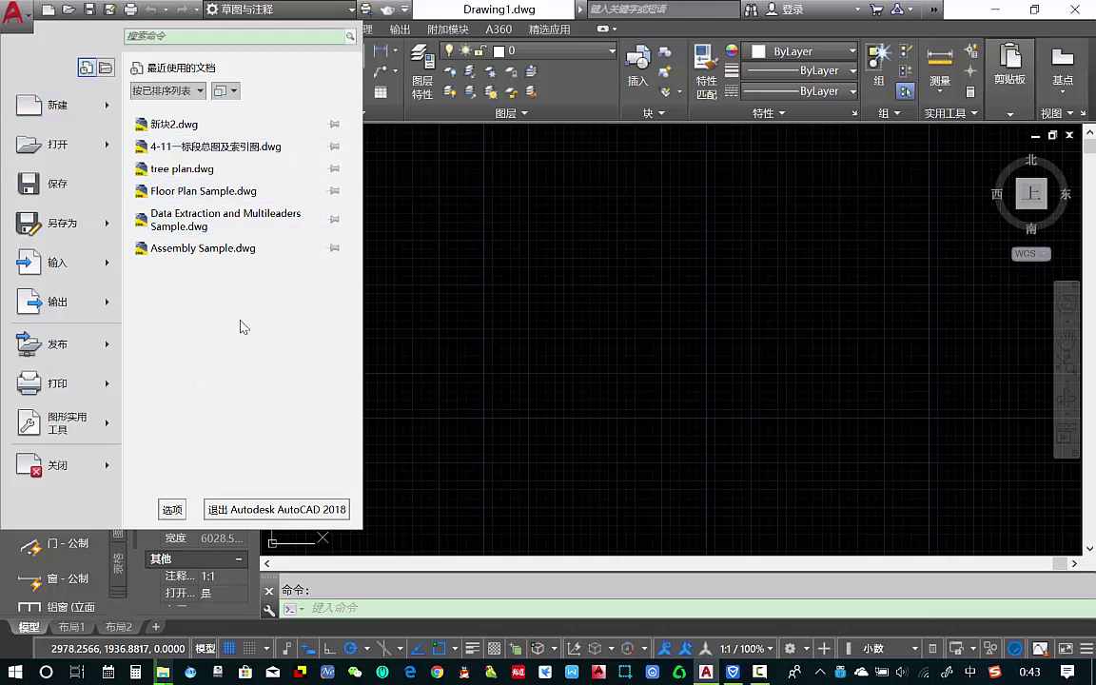
click(475, 160)
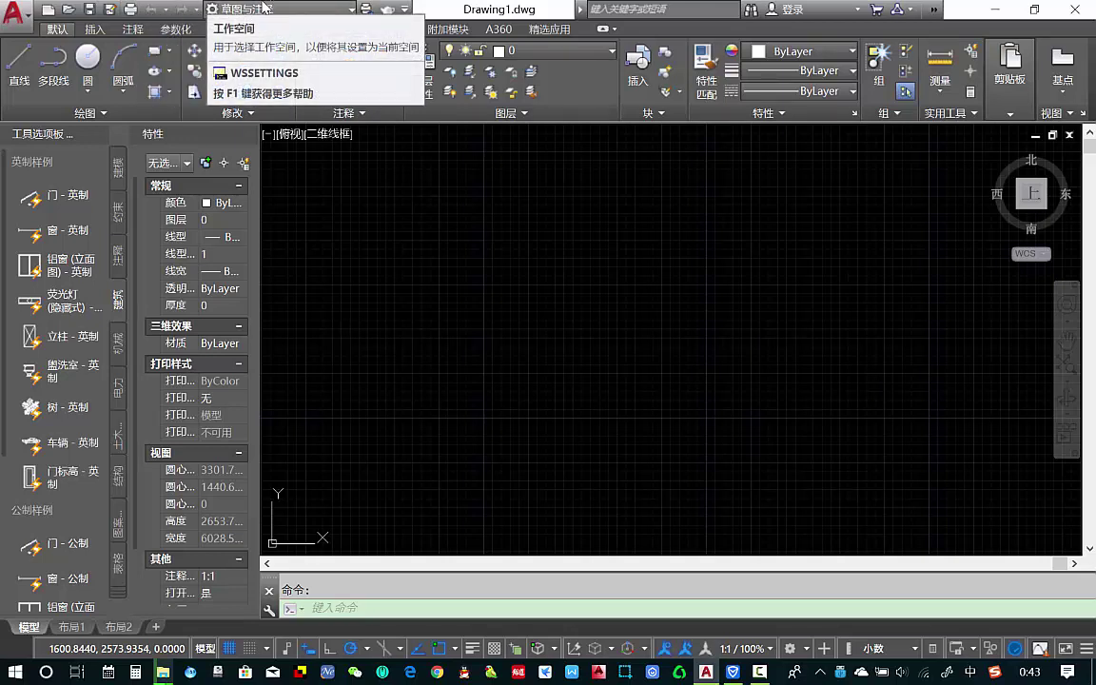
click(349, 10)
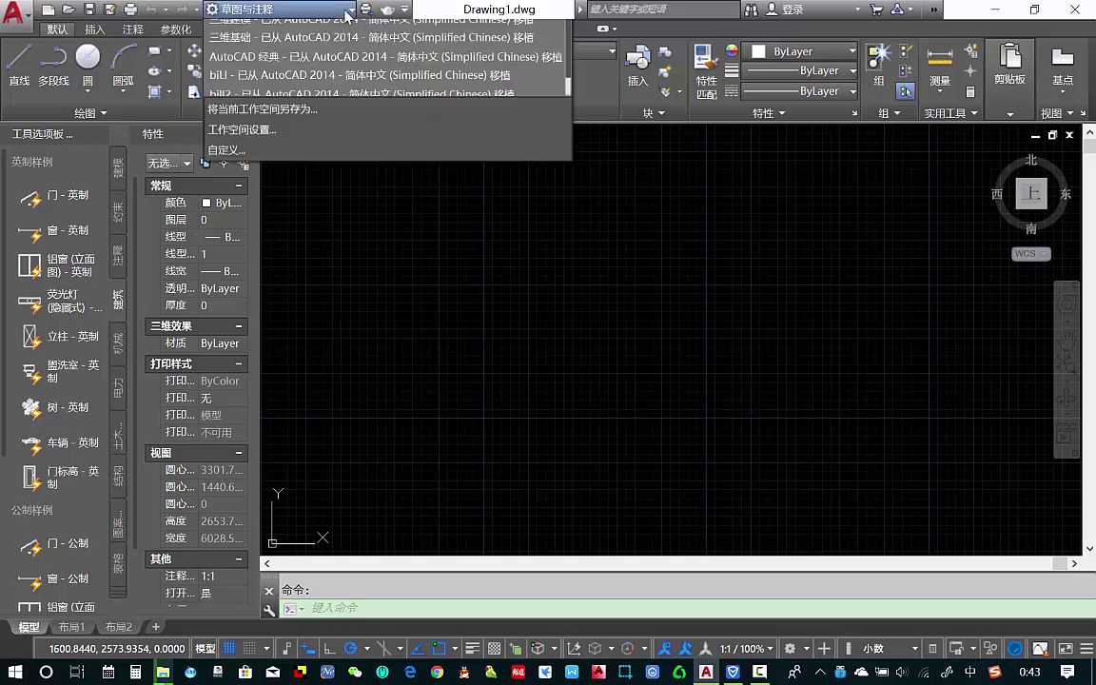
click(227, 11)
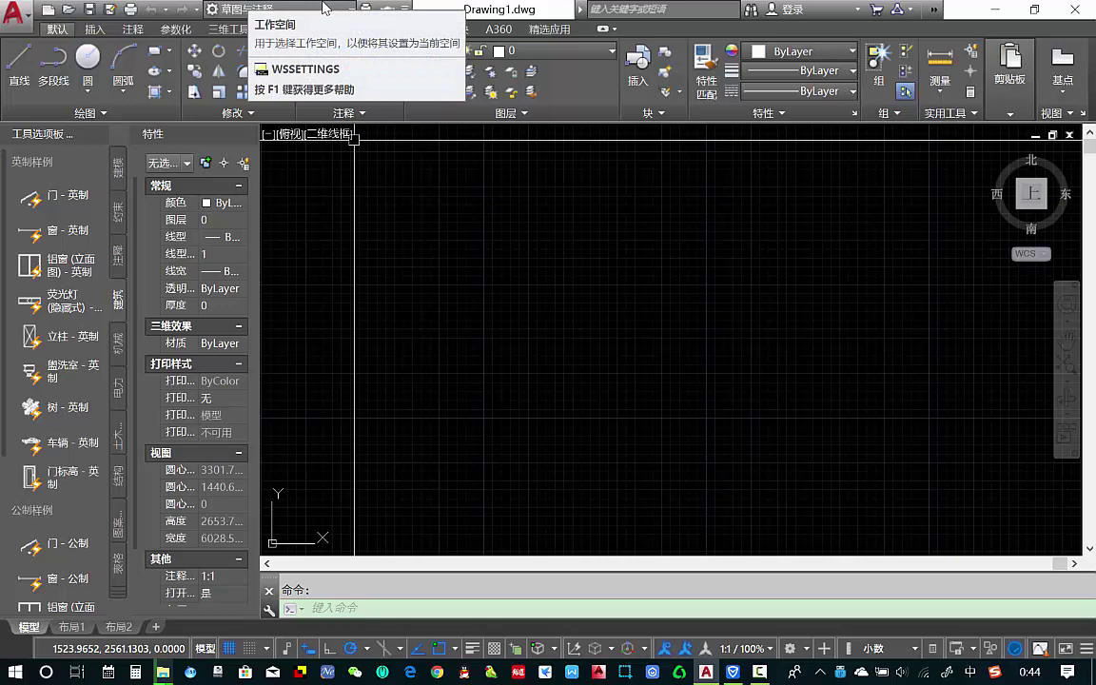
click(324, 7)
click(323, 7)
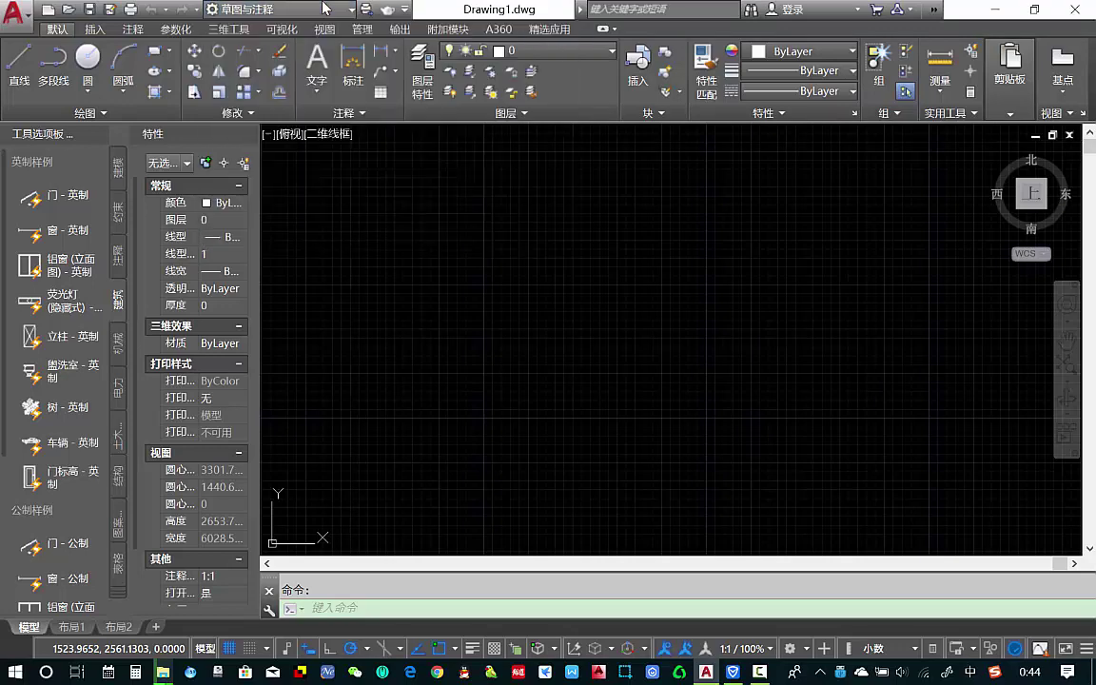
click(322, 8)
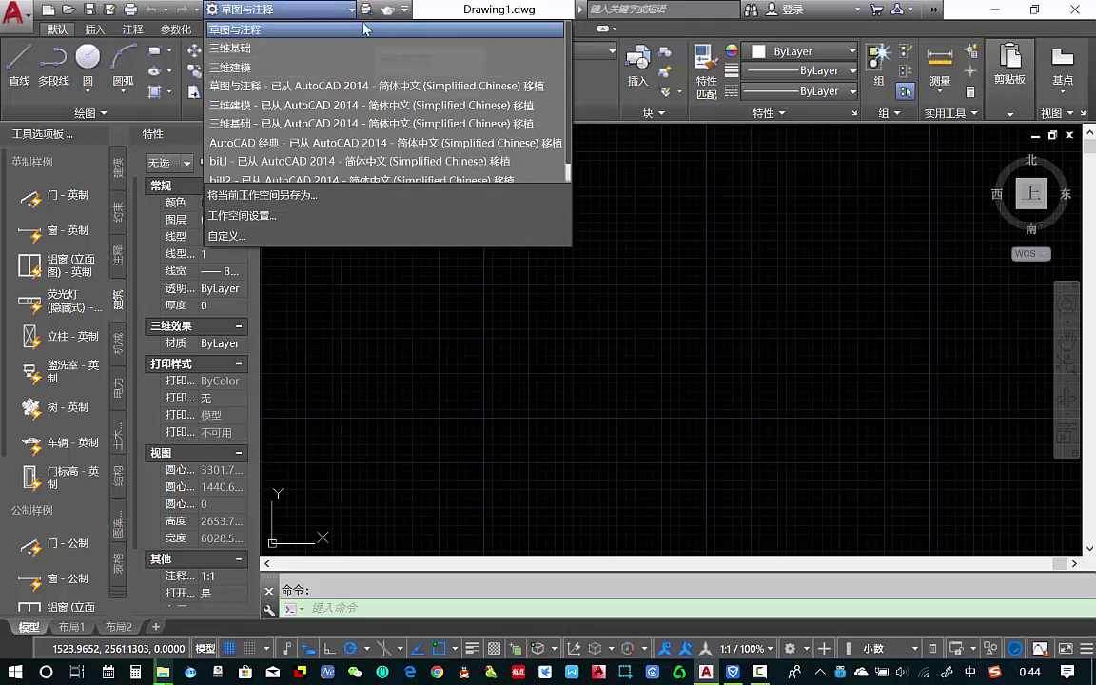
click(221, 10)
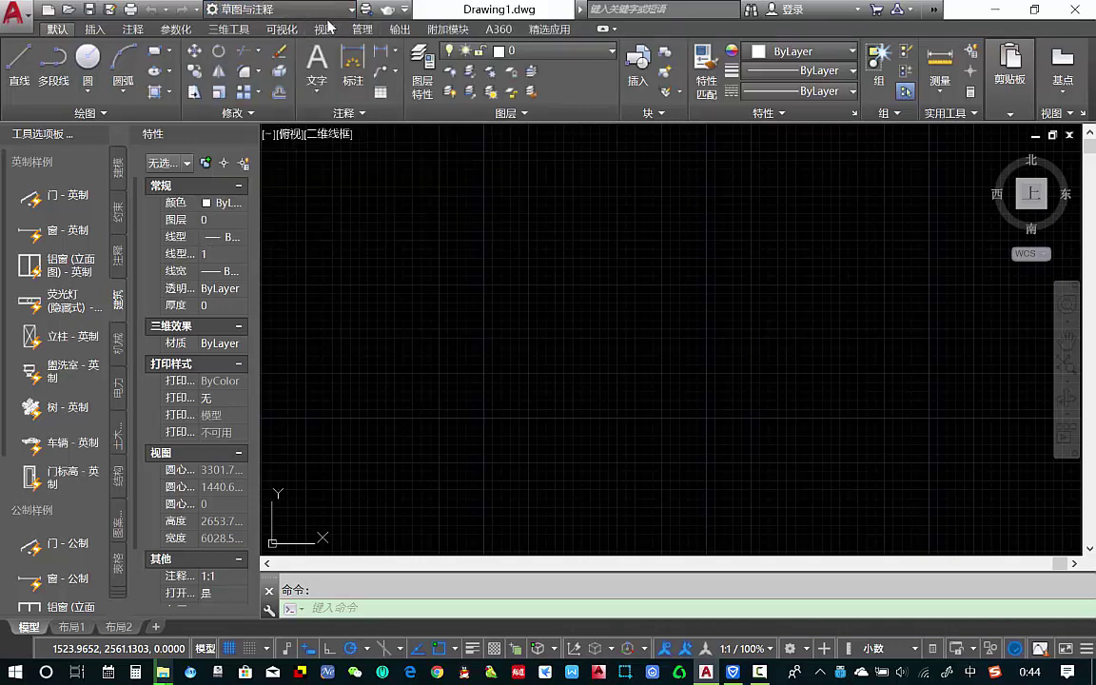
click(404, 9)
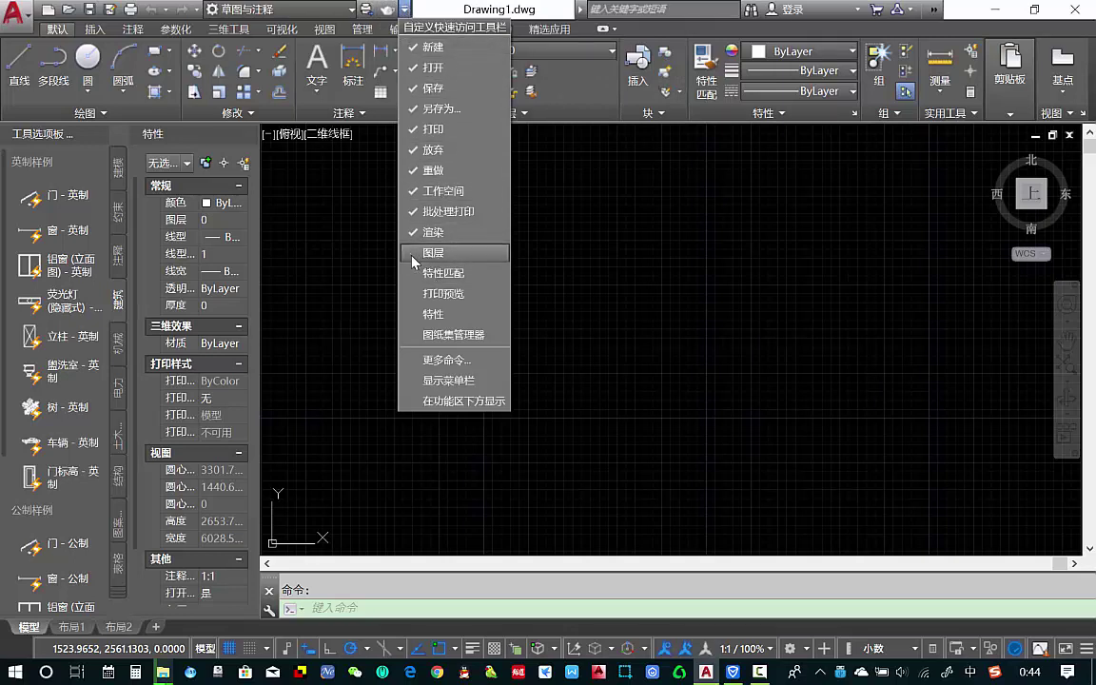
click(414, 253)
click(418, 239)
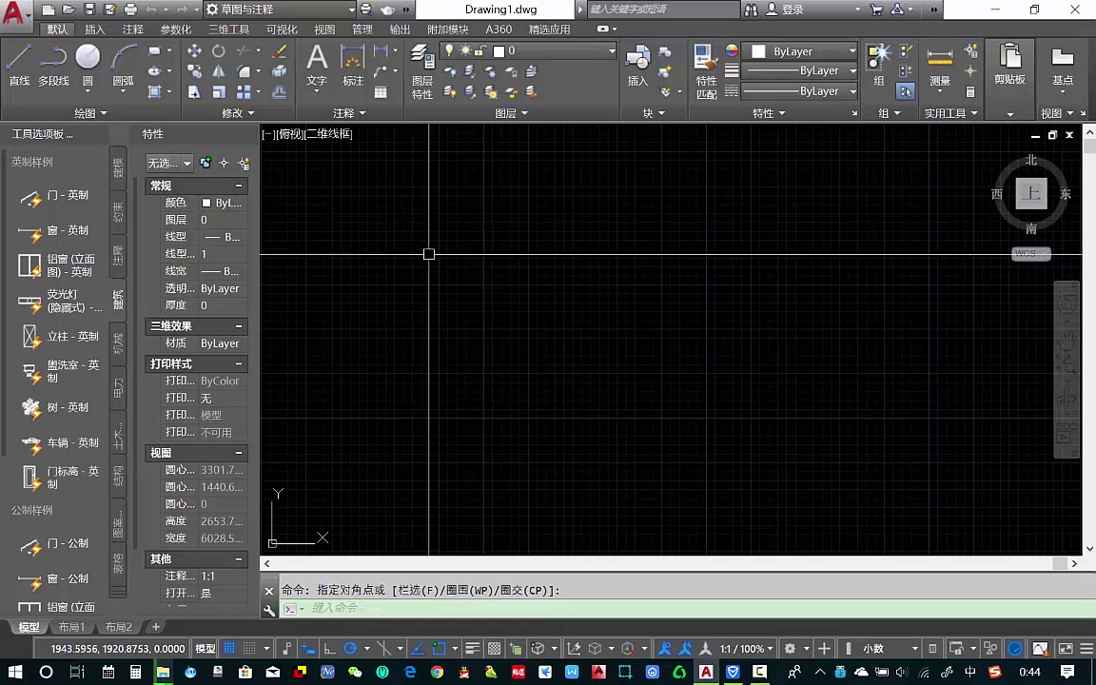
click(405, 9)
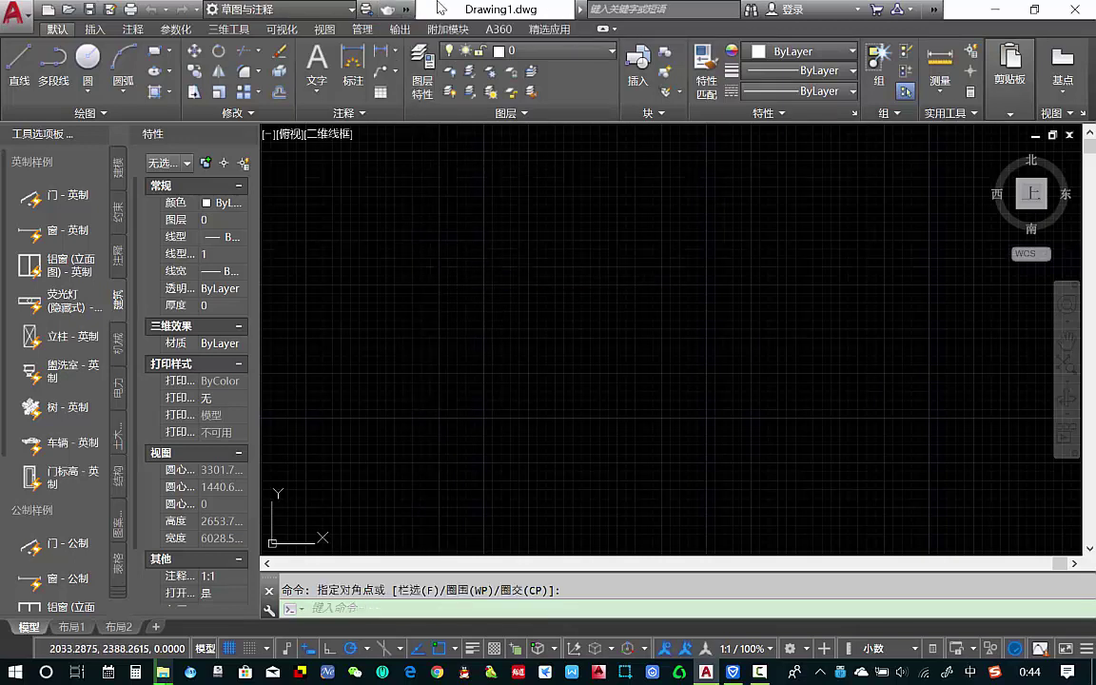
click(405, 9)
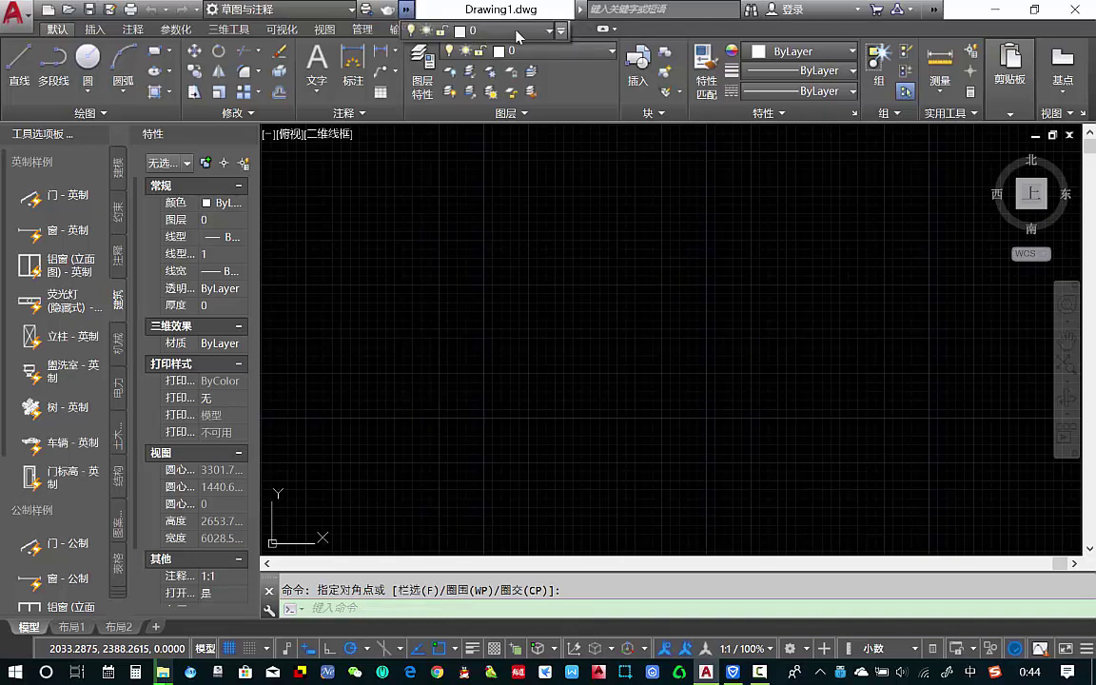
click(561, 30)
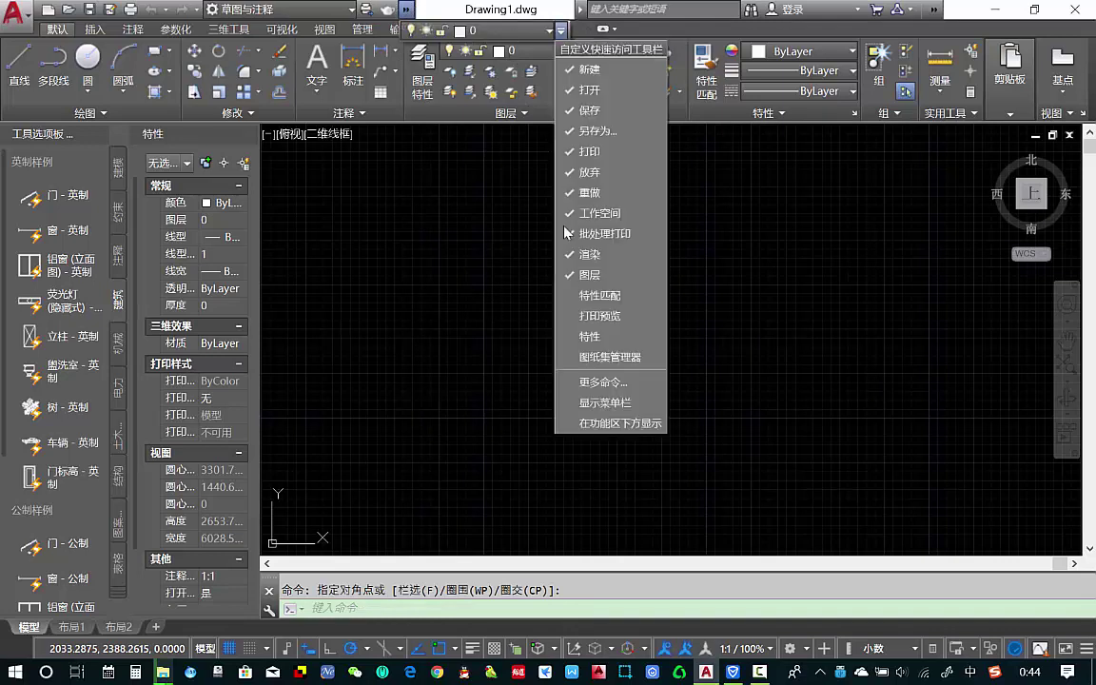
click(509, 234)
click(407, 11)
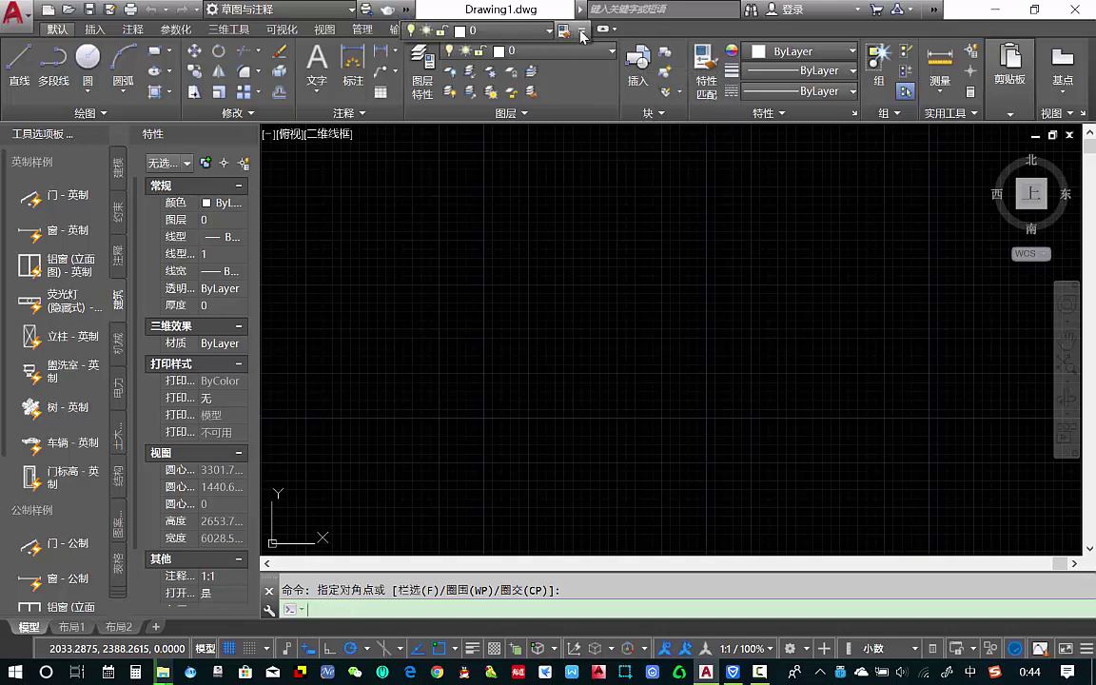
click(582, 31)
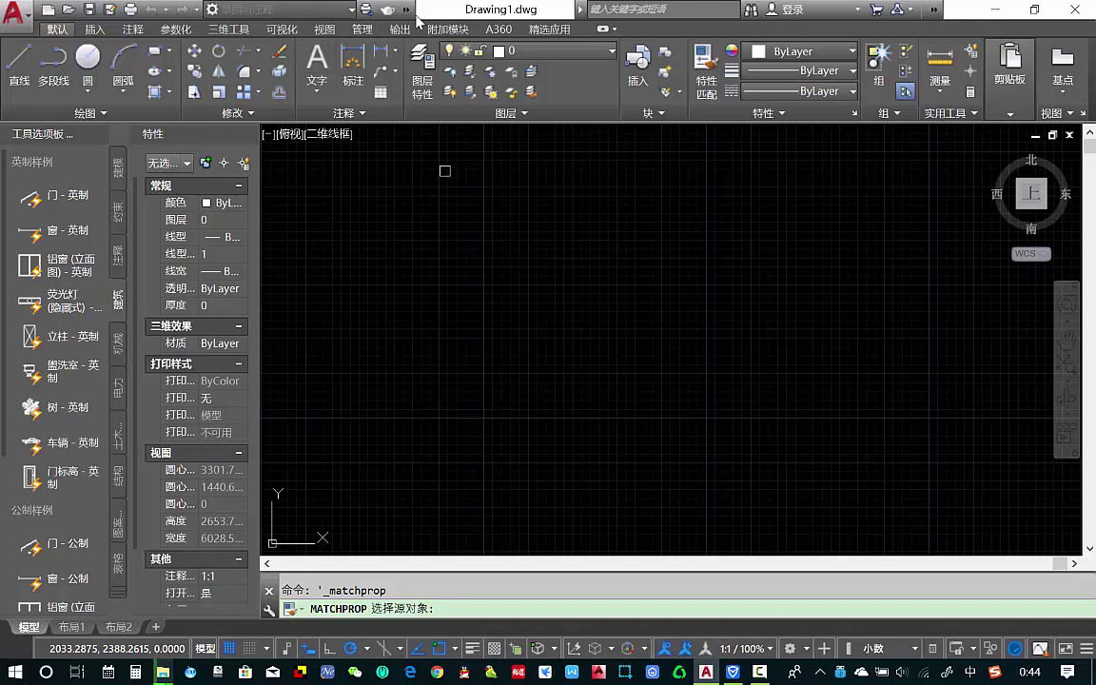
click(406, 10)
click(583, 31)
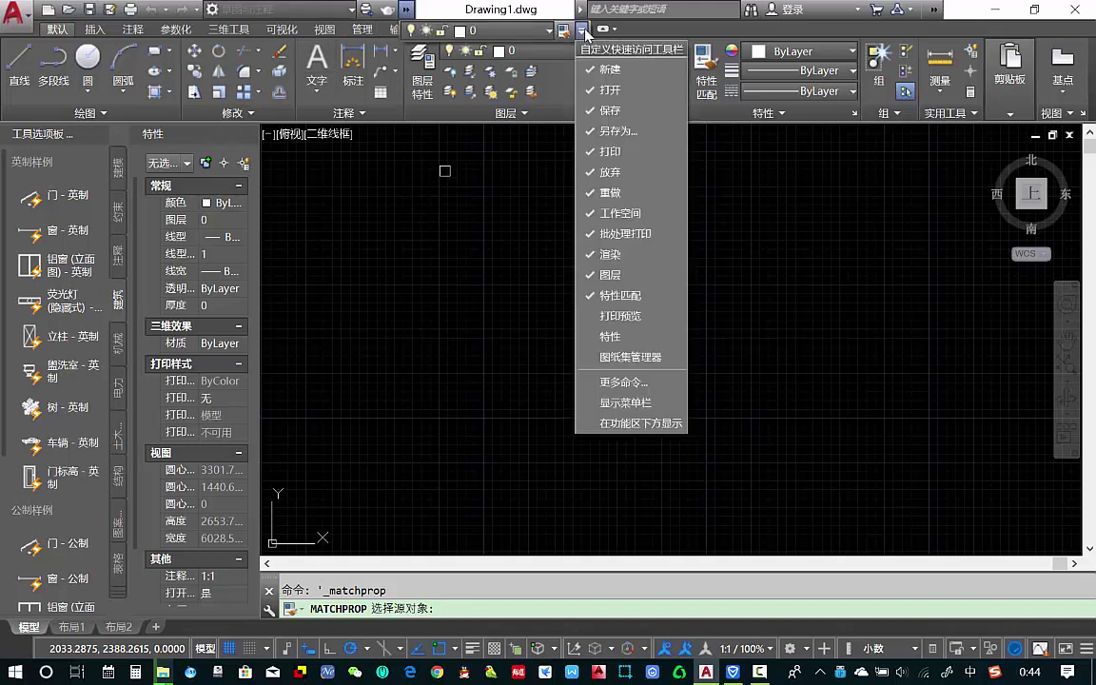
click(610, 274)
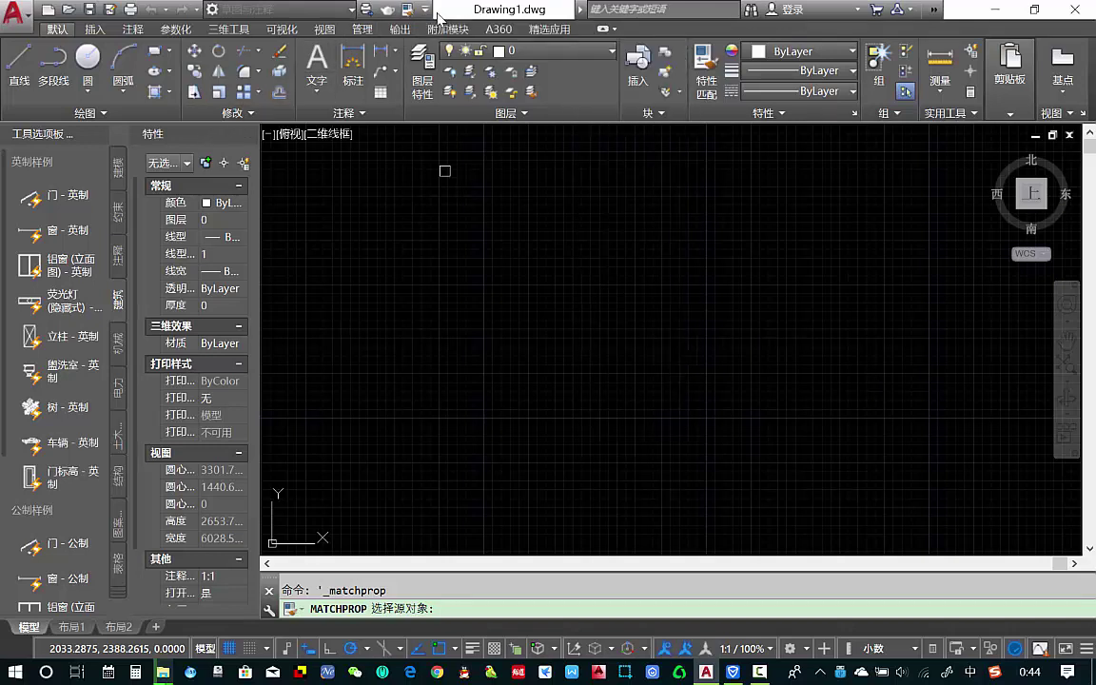
click(426, 9)
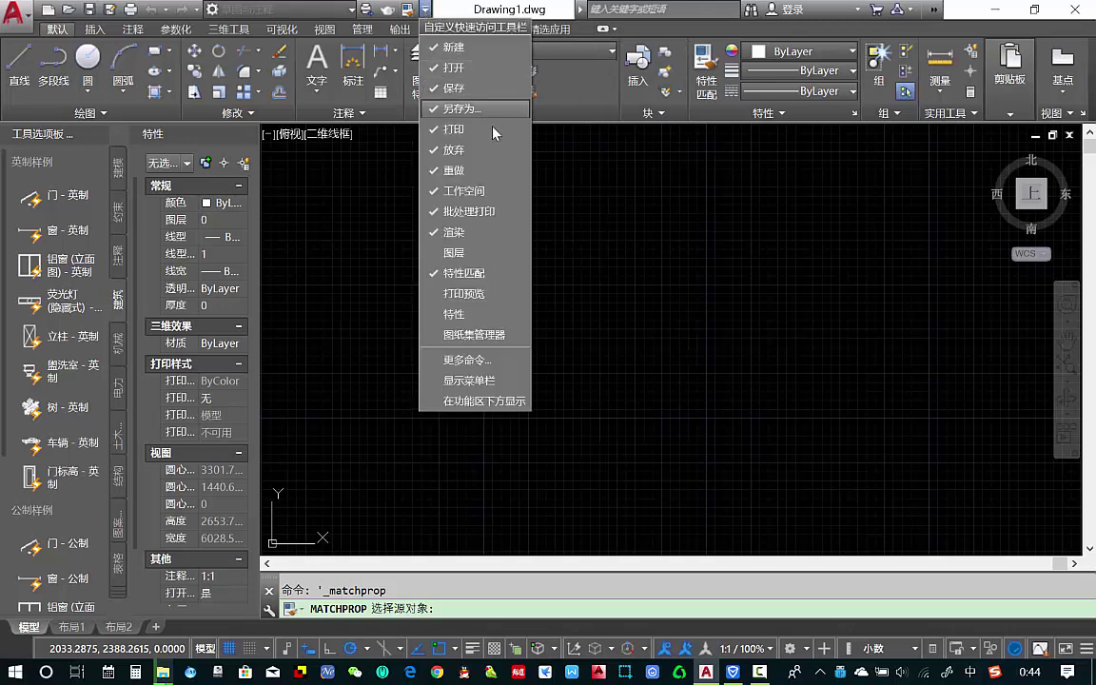
click(439, 274)
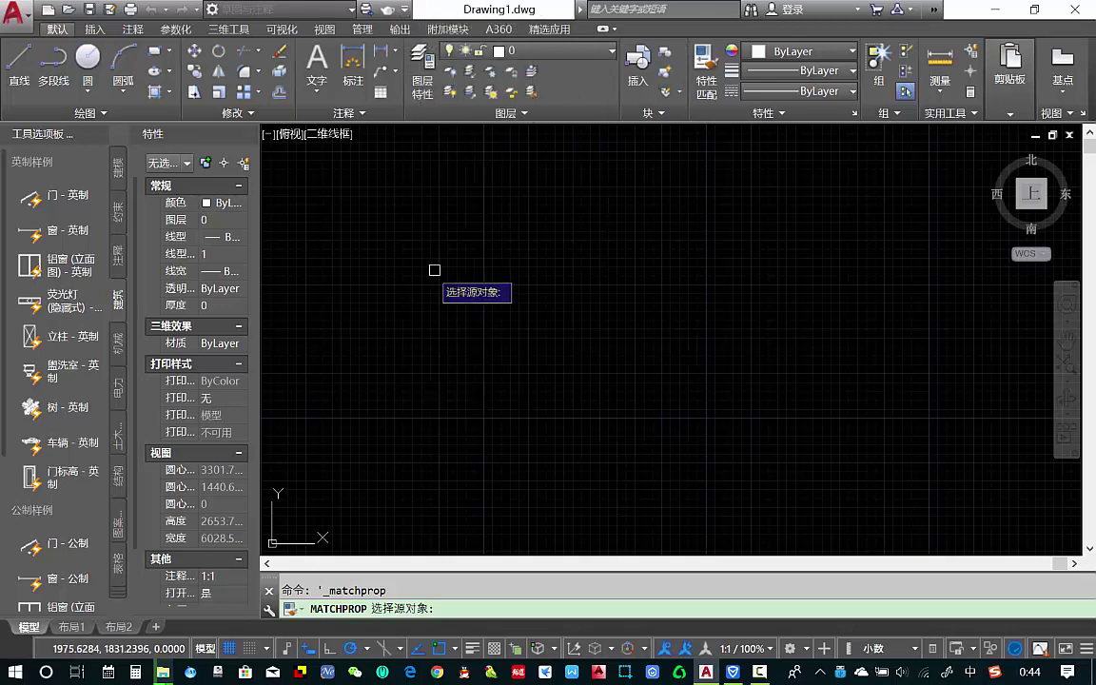
key(Escape)
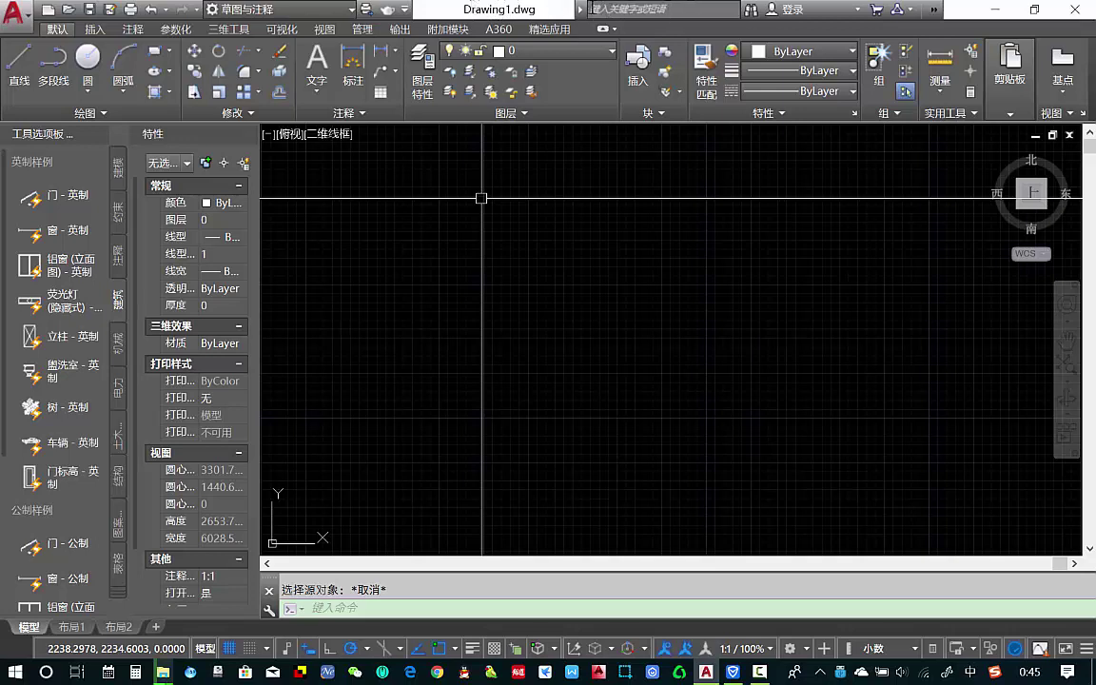
click(610, 12)
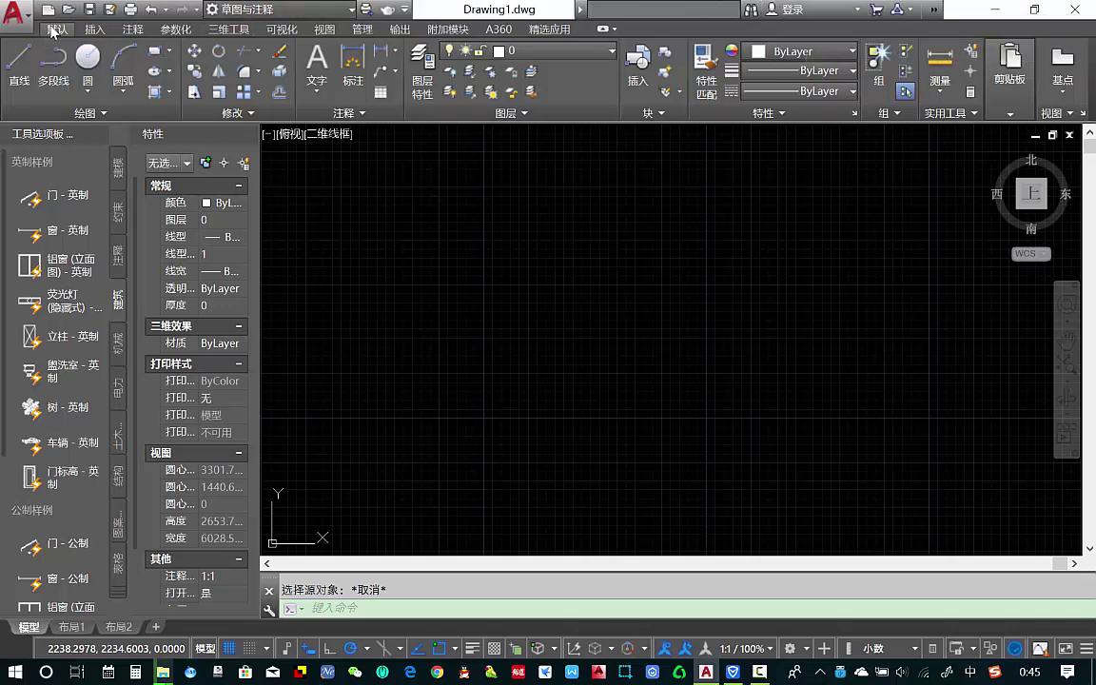
click(93, 29)
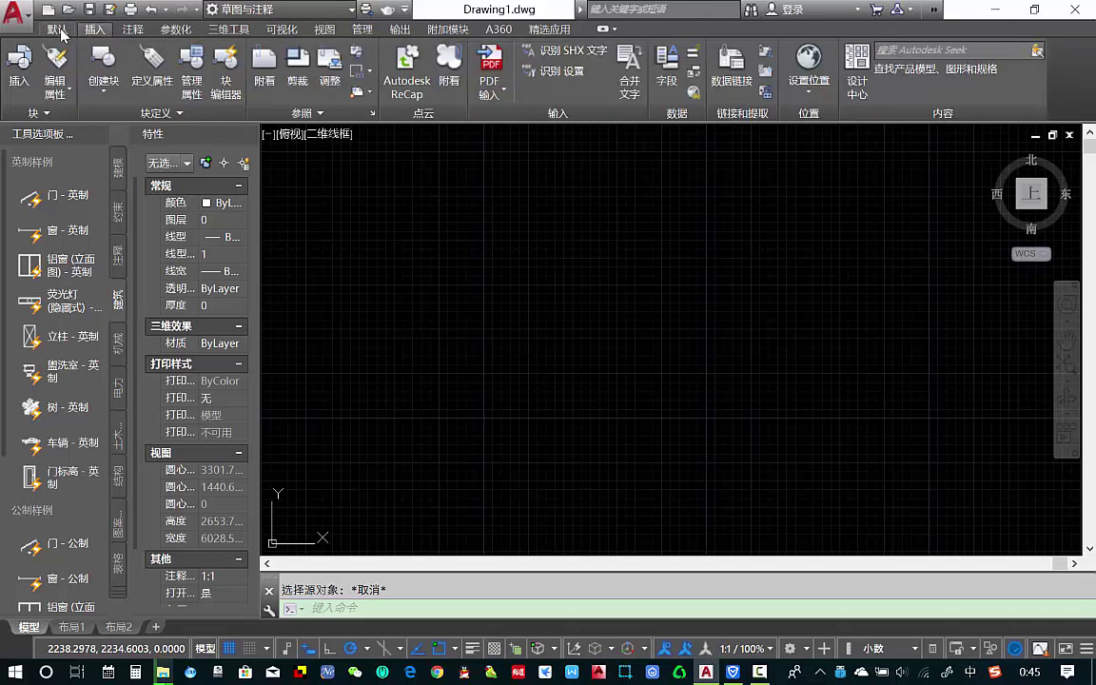
click(59, 29)
click(82, 29)
click(134, 30)
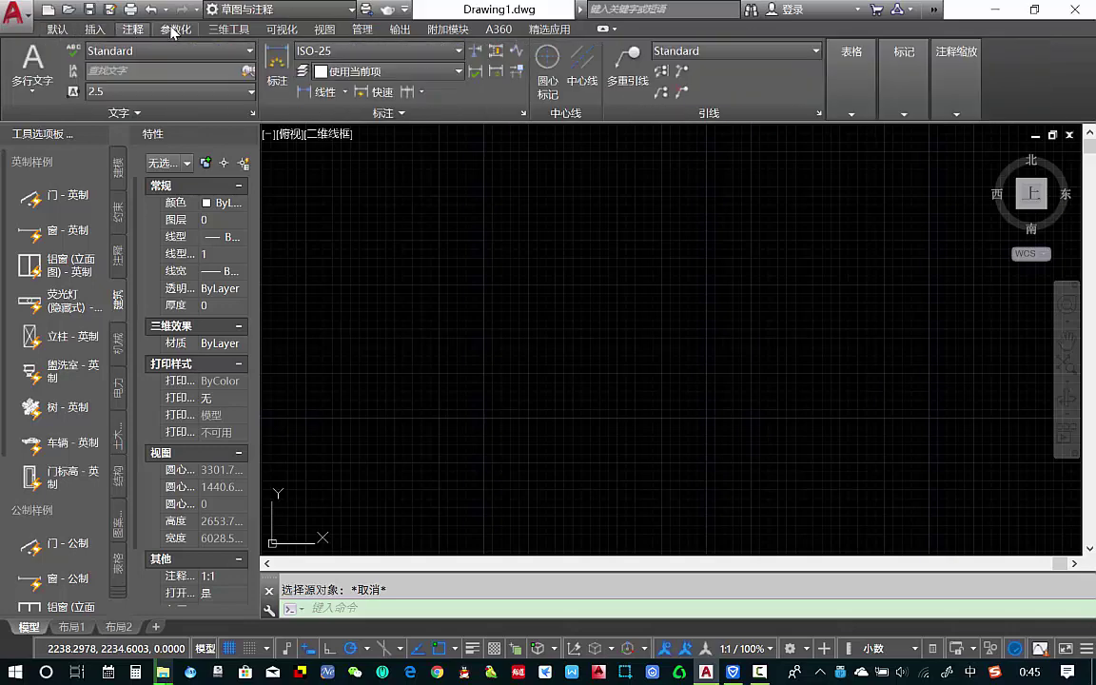
click(176, 30)
click(228, 30)
click(282, 29)
click(333, 29)
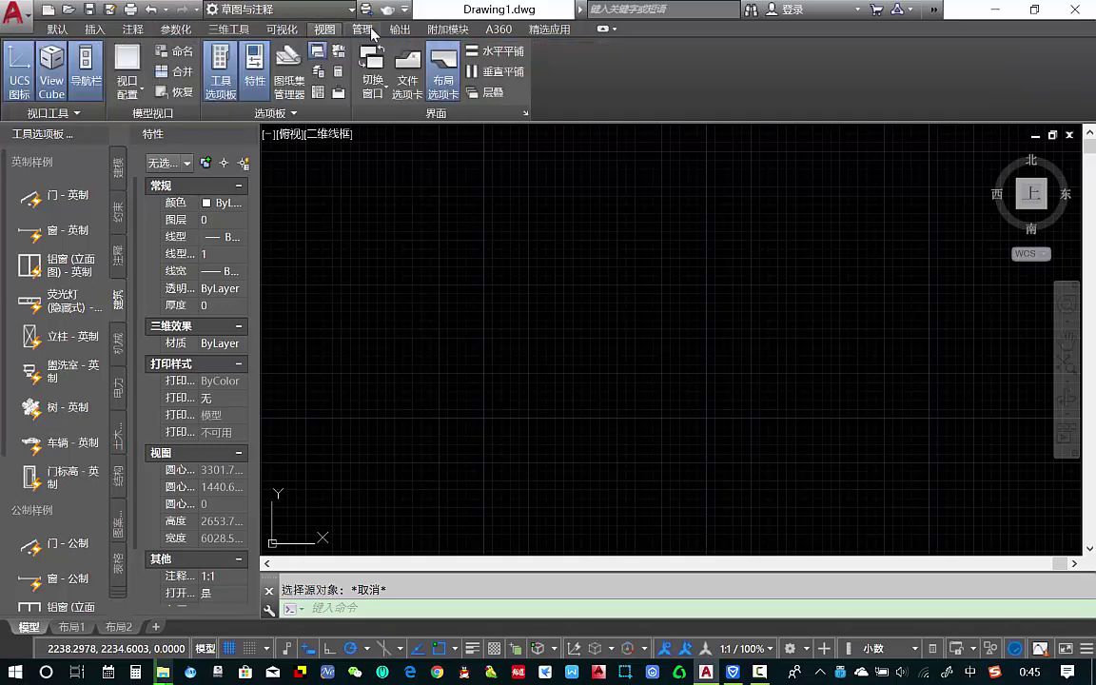
click(363, 29)
click(400, 29)
click(442, 30)
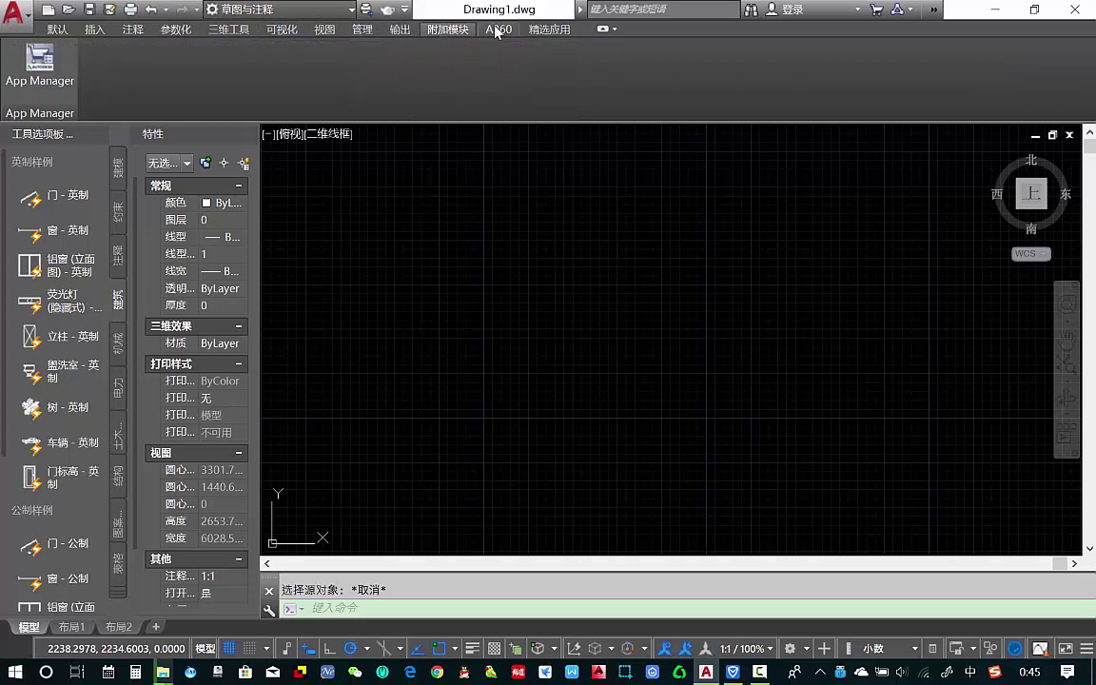
click(499, 30)
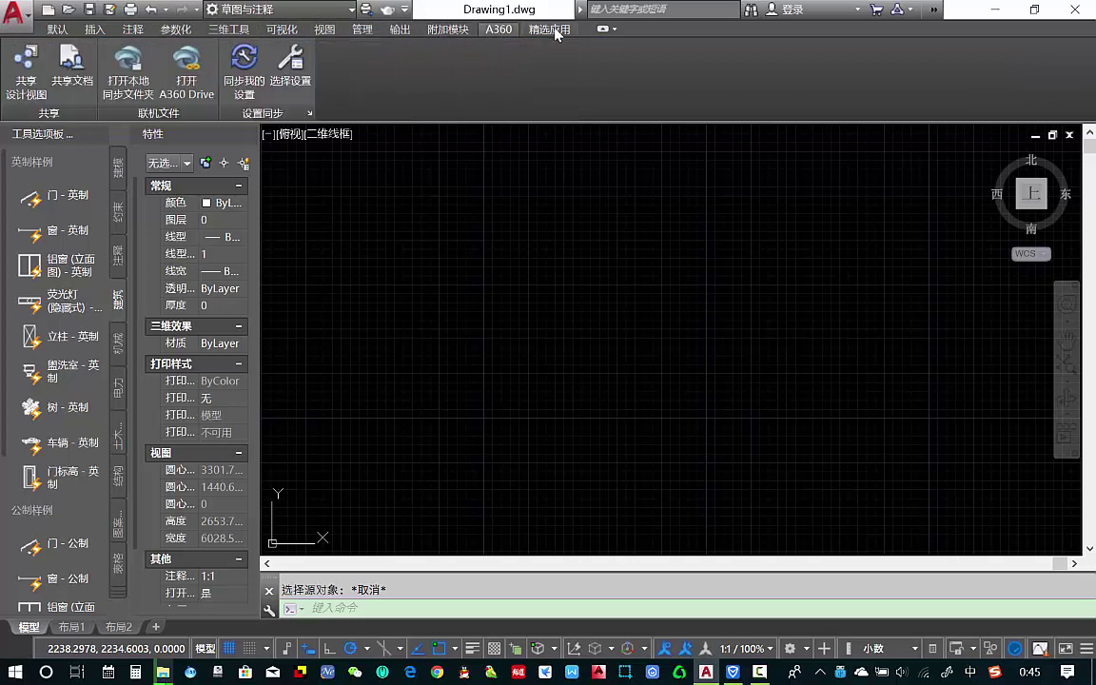
click(55, 29)
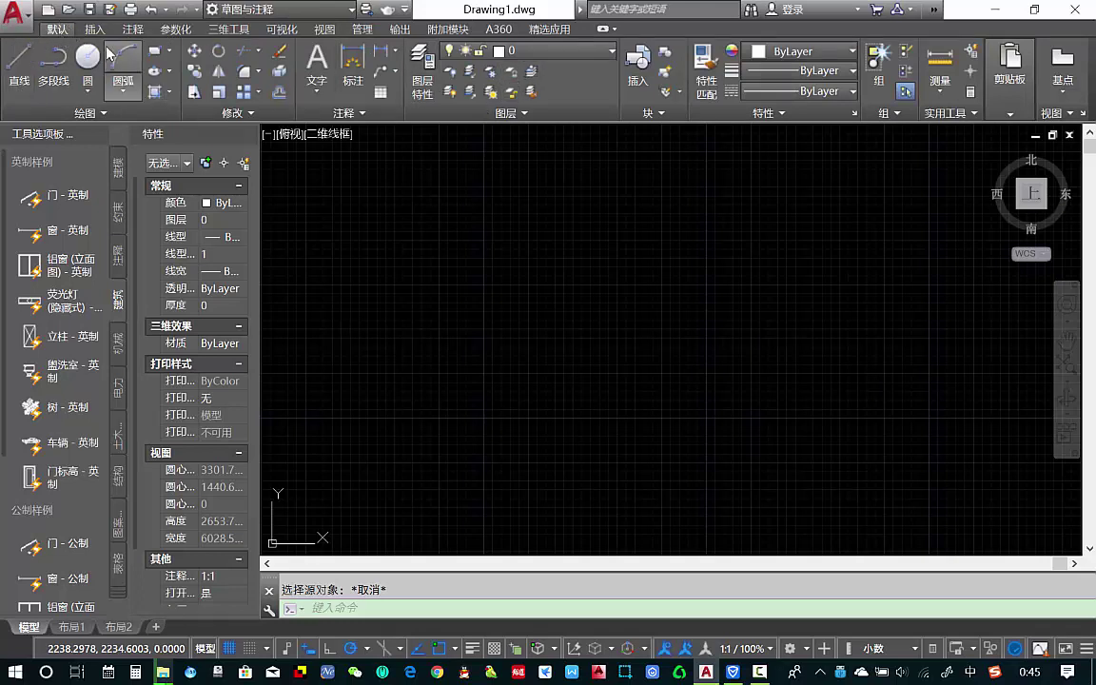
click(603, 32)
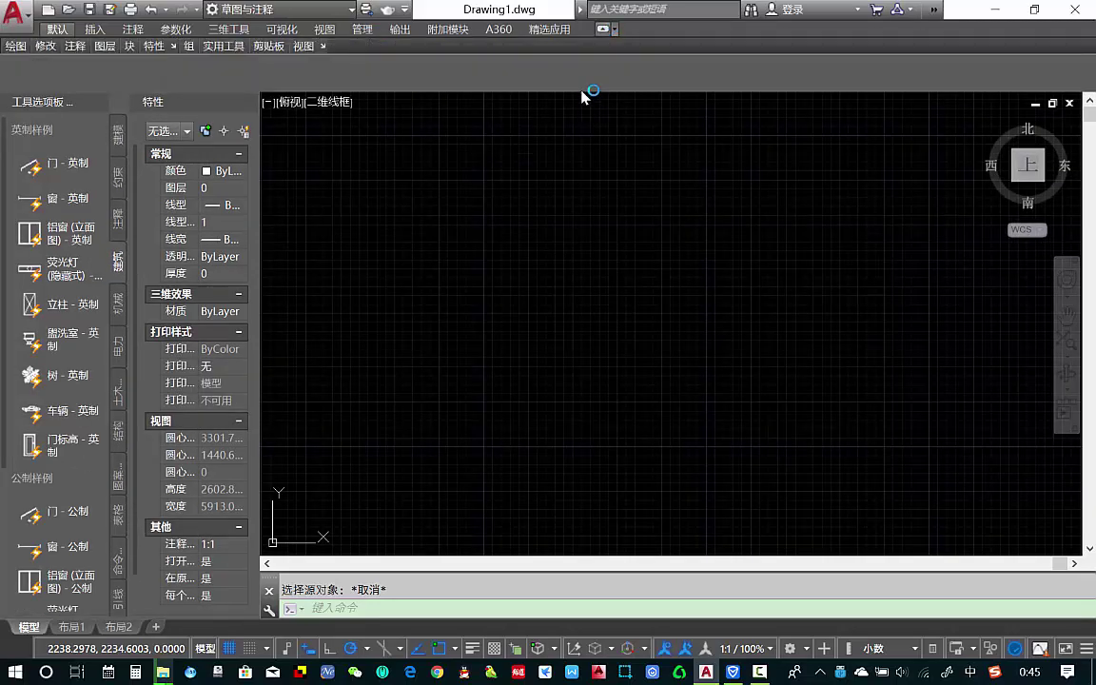
click(609, 32)
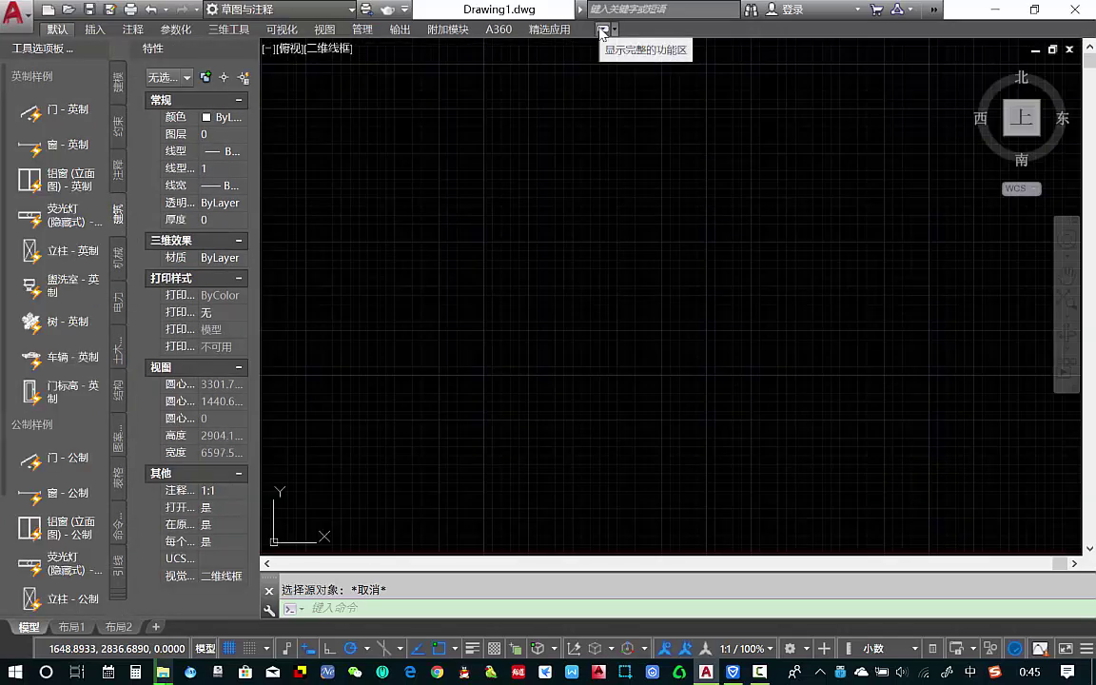
click(602, 32)
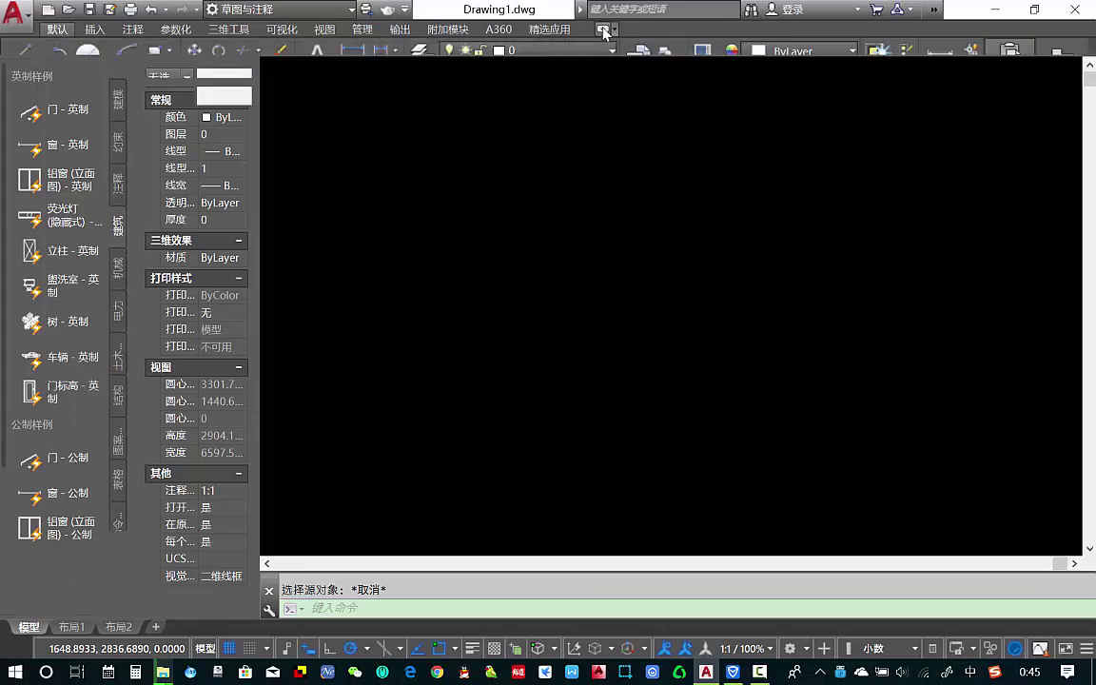
click(603, 31)
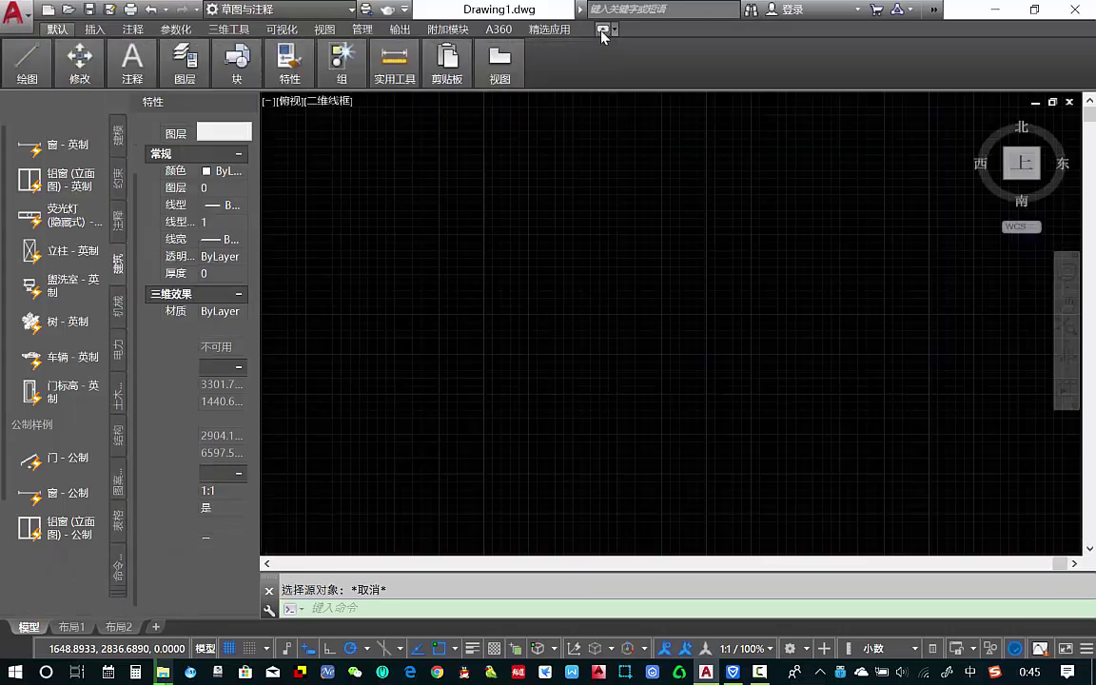
click(603, 32)
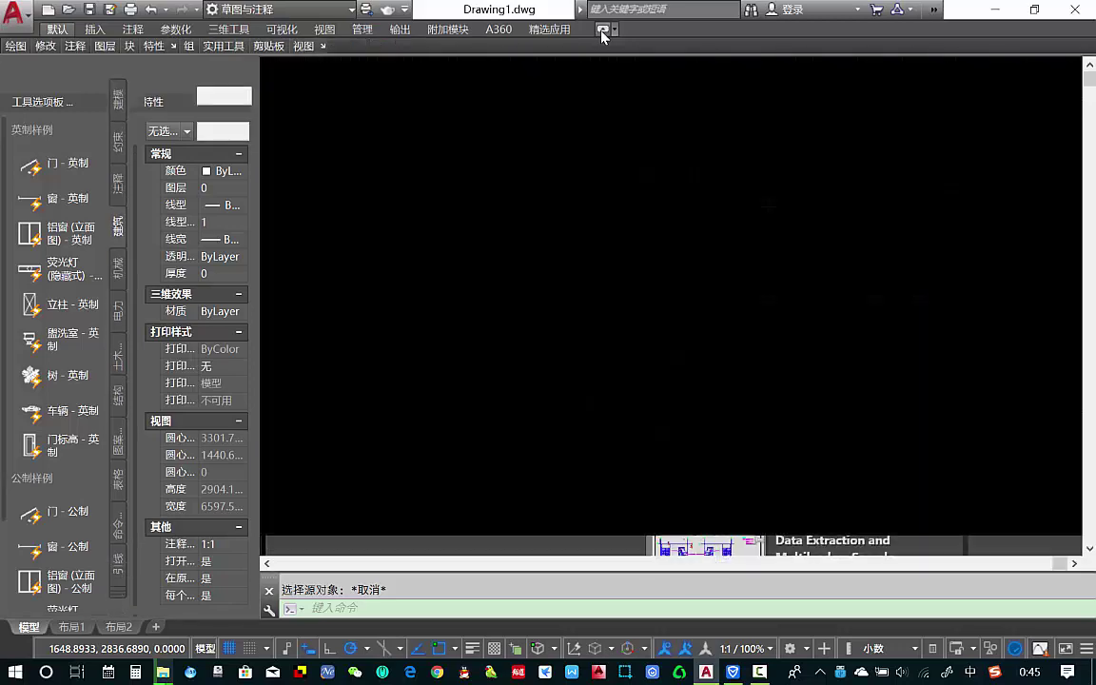
click(603, 30)
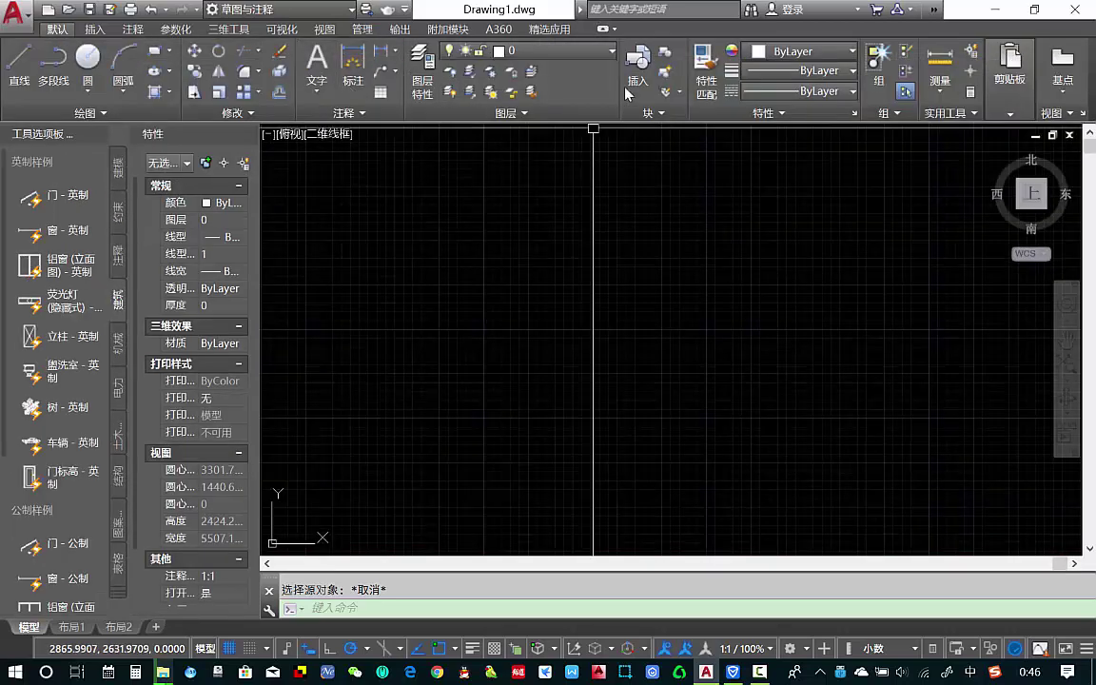
click(614, 30)
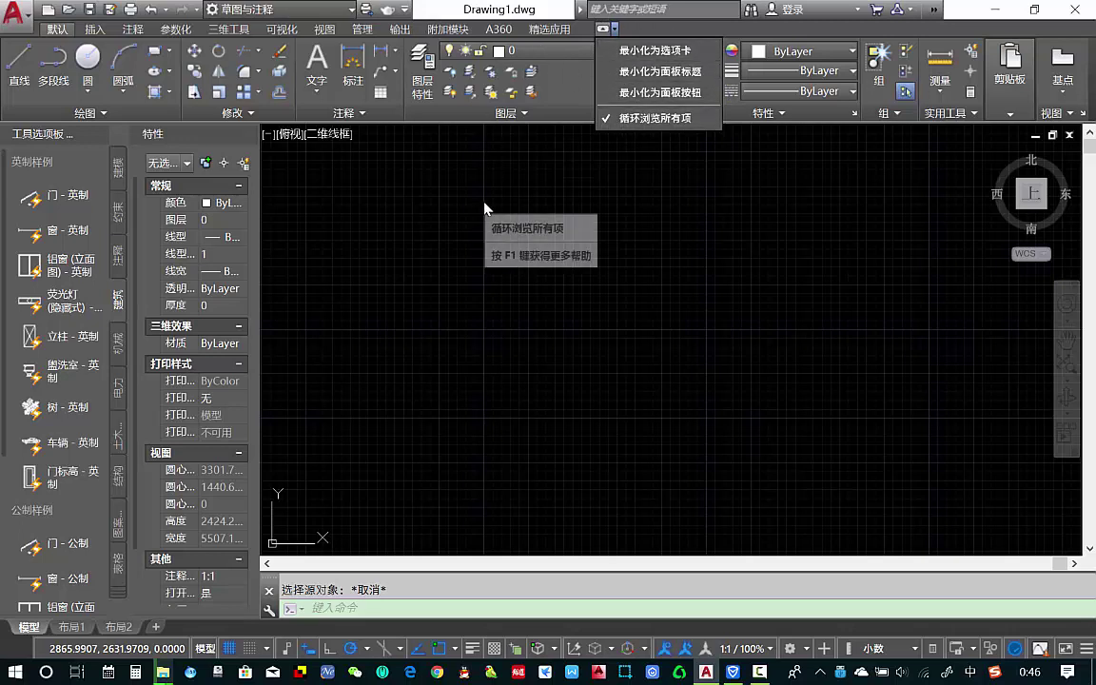
key(Escape)
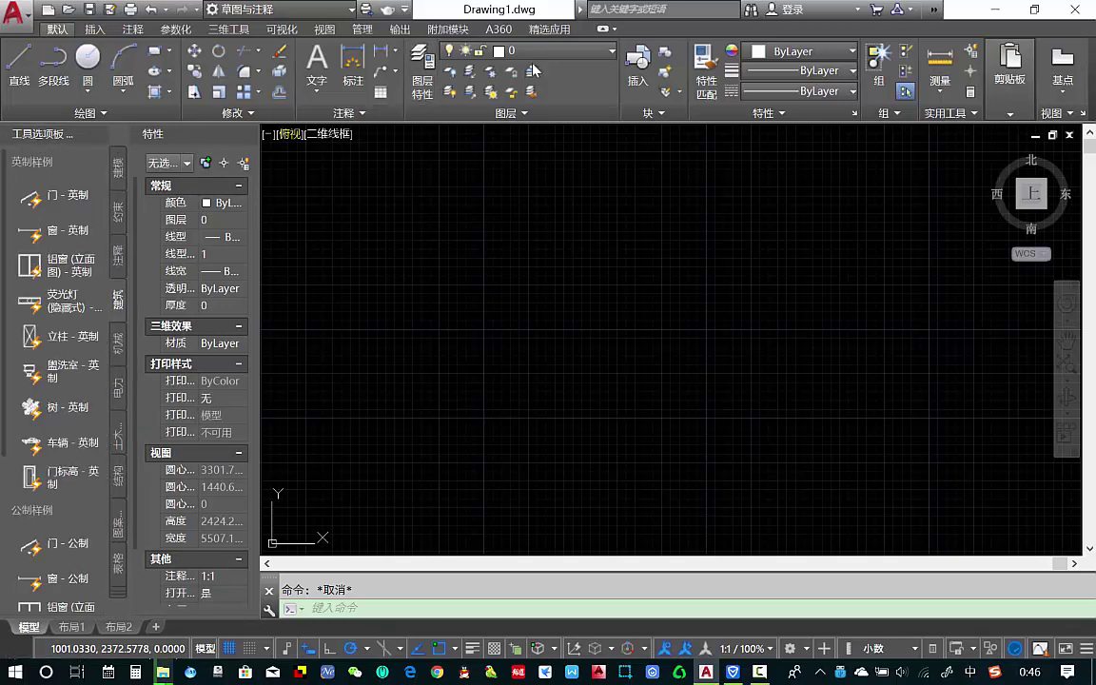
- Show the tool palette group related to the ribbon, then close the tool palette
right_click(669, 28)
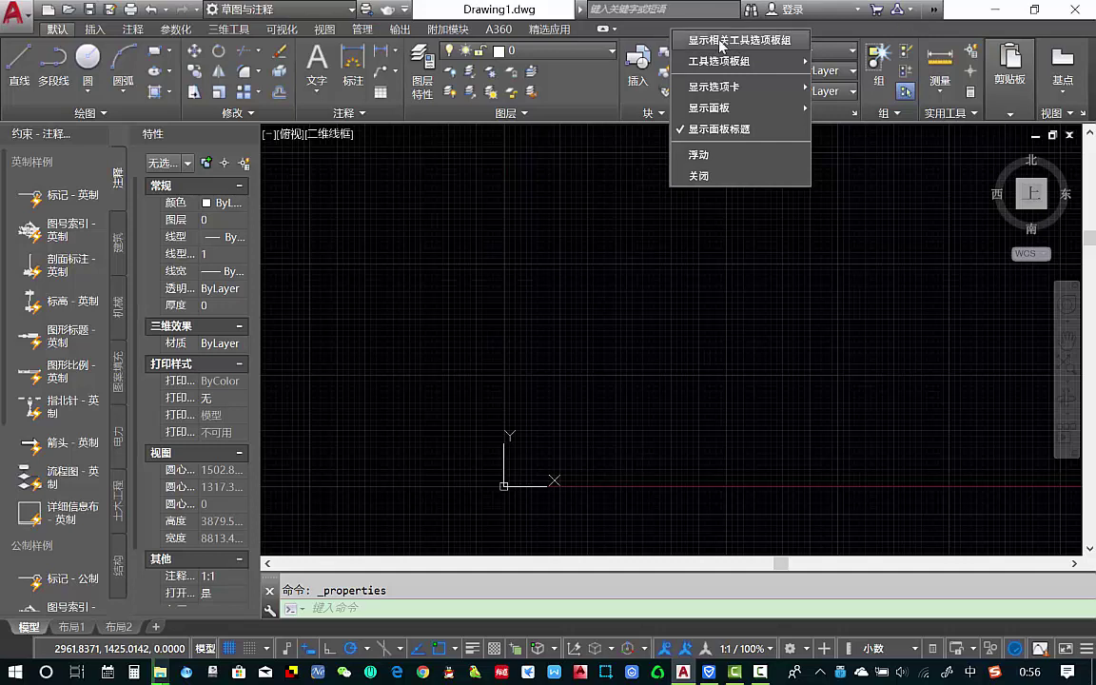
click(720, 43)
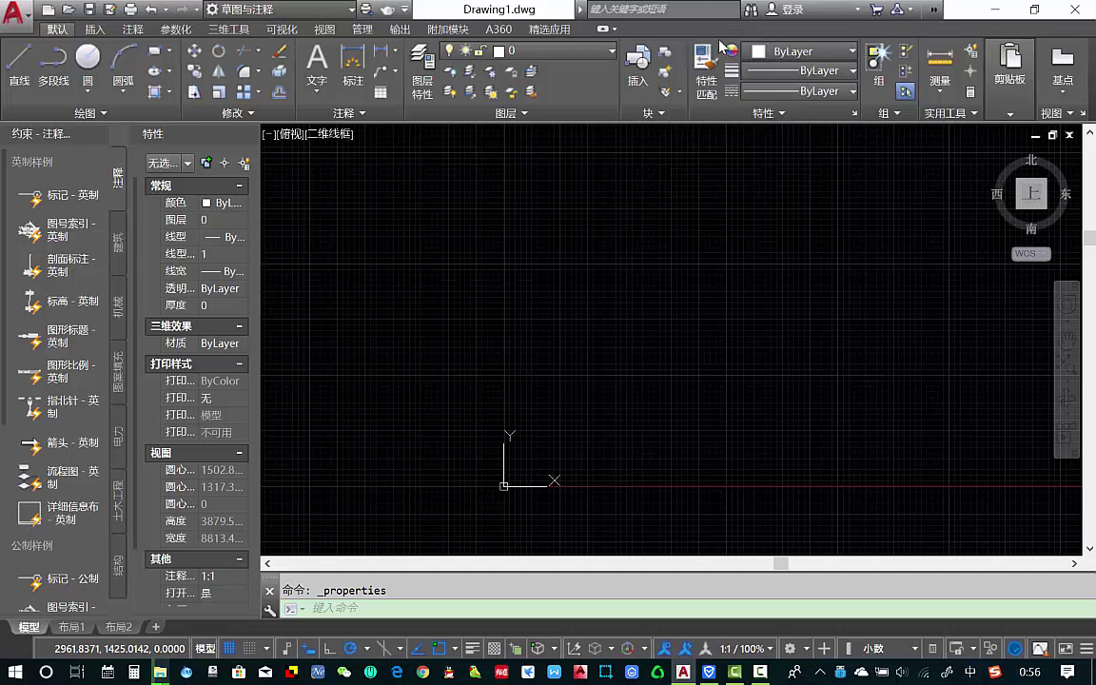
click(115, 148)
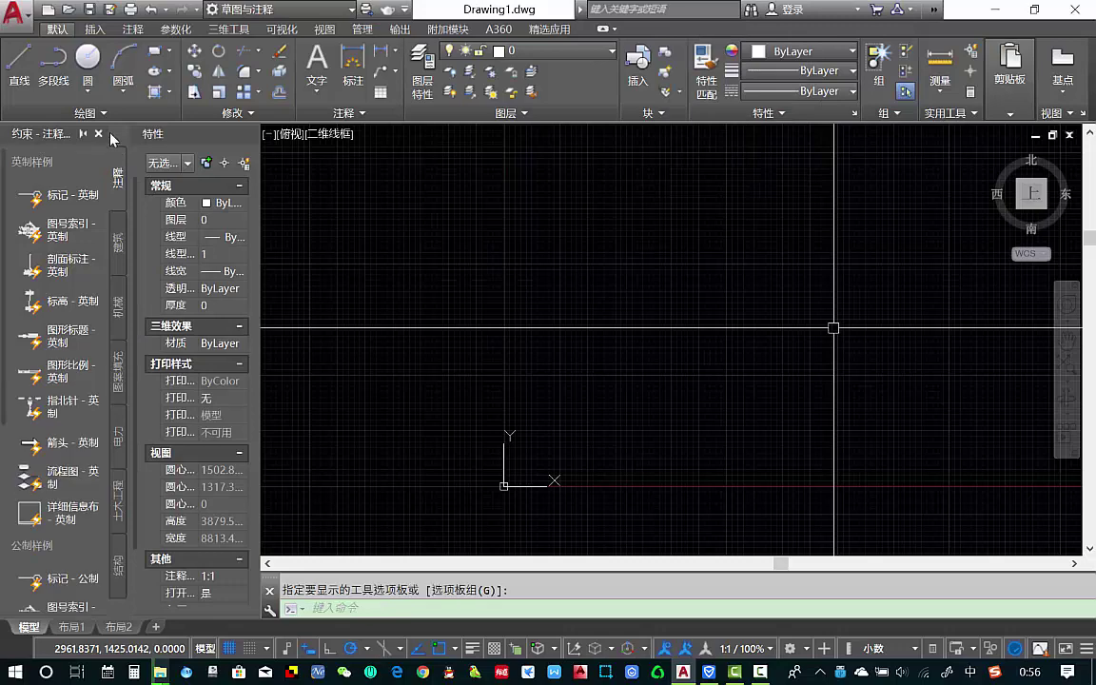
click(113, 136)
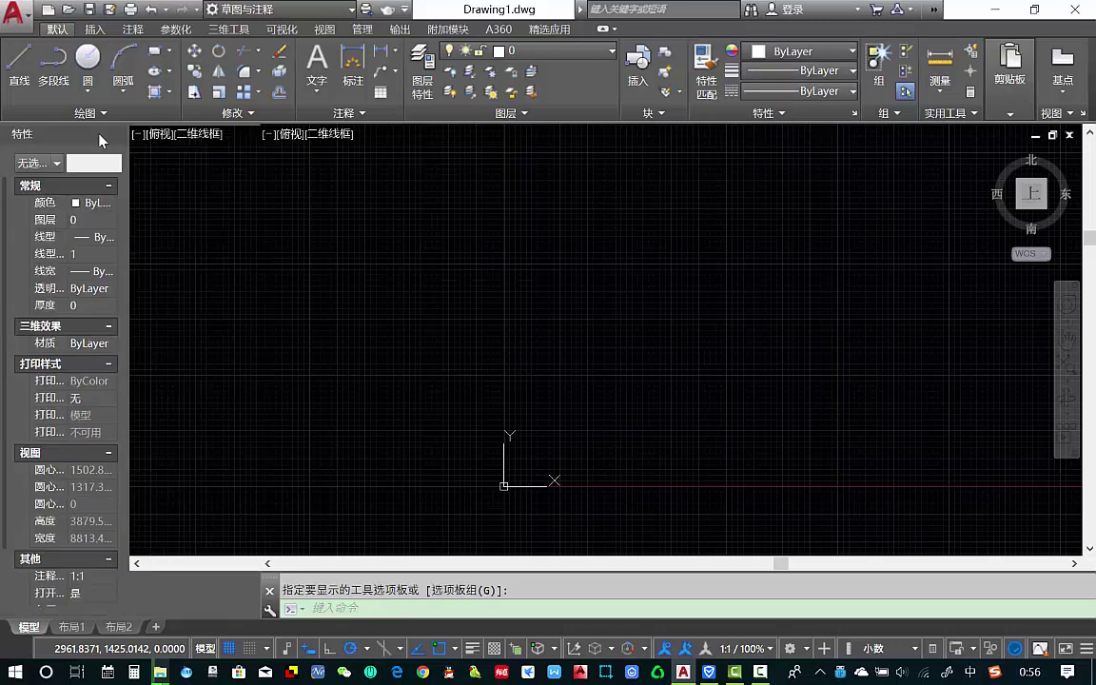
- Restore the tool palette, then close Properties and reopen it with Ctrl+1
right_click(663, 35)
click(704, 48)
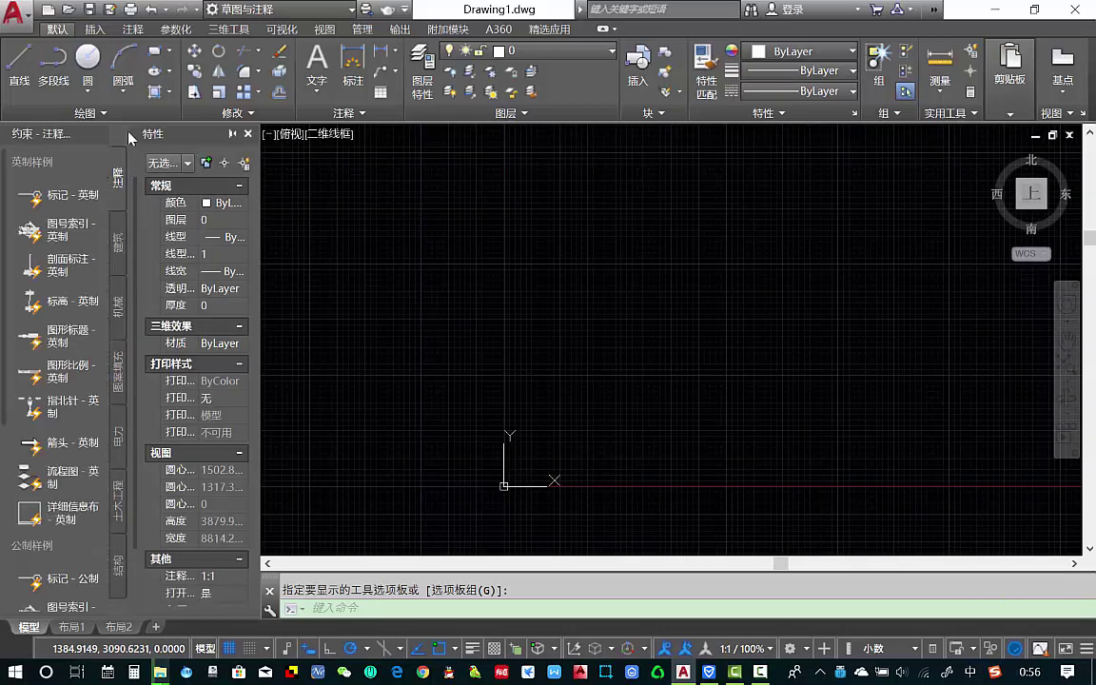
click(248, 135)
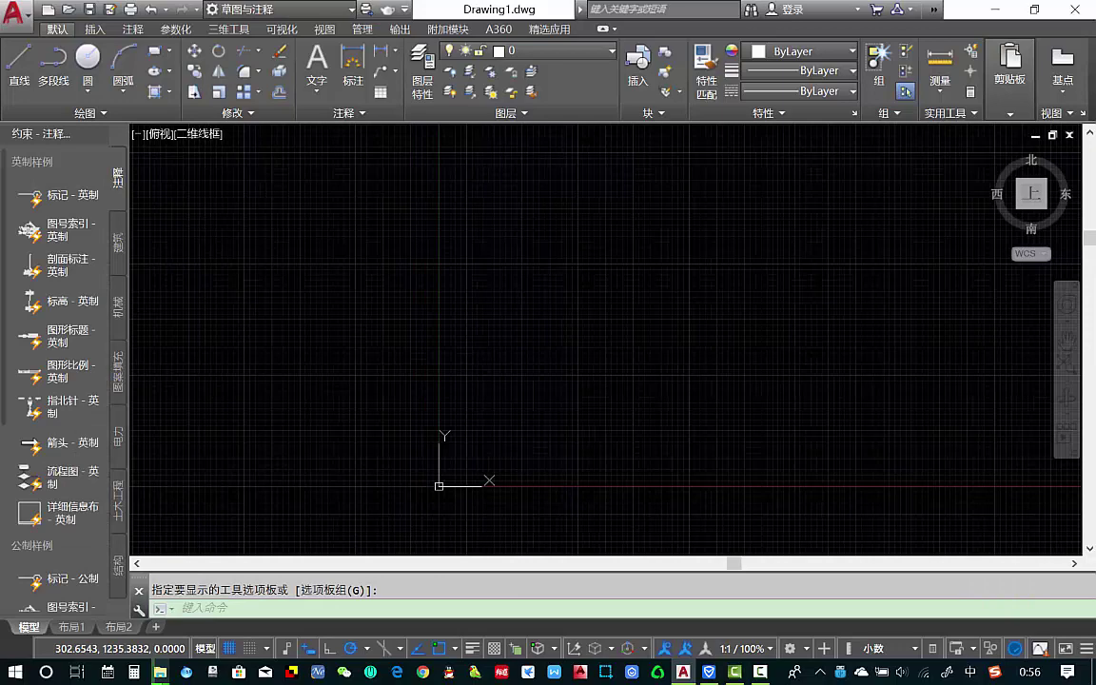
key(ctrl+1)
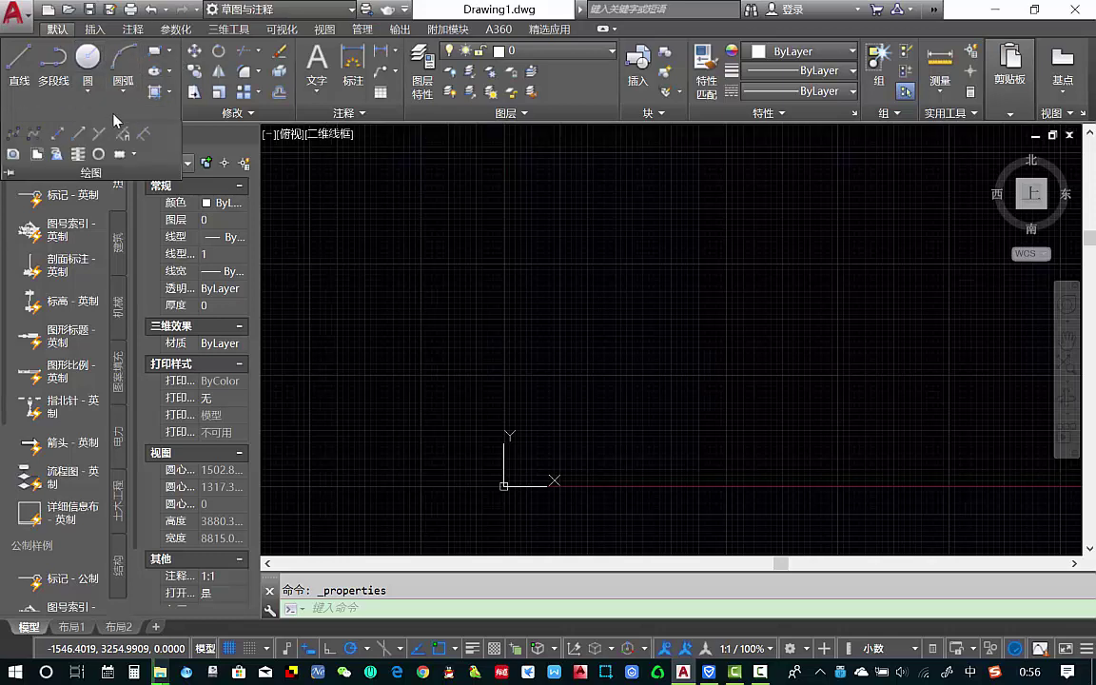
- Expand the Modify, Annotation, Layers, Block, Properties, Groups and Utilities slide-outs and Paste options
click(253, 112)
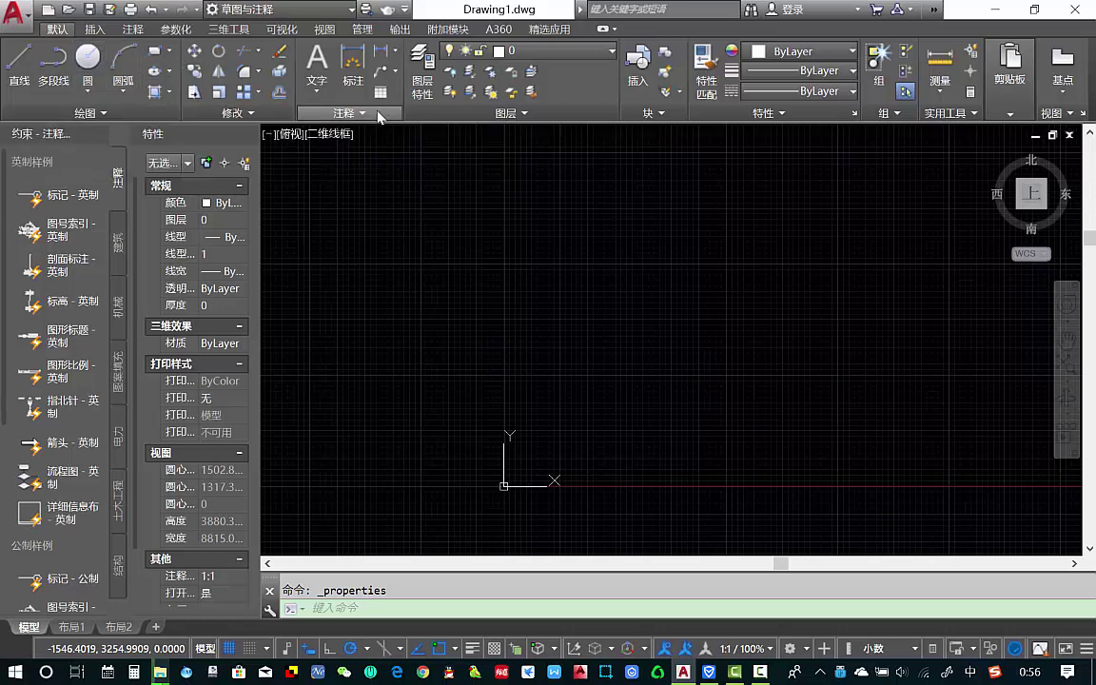
click(357, 113)
click(523, 112)
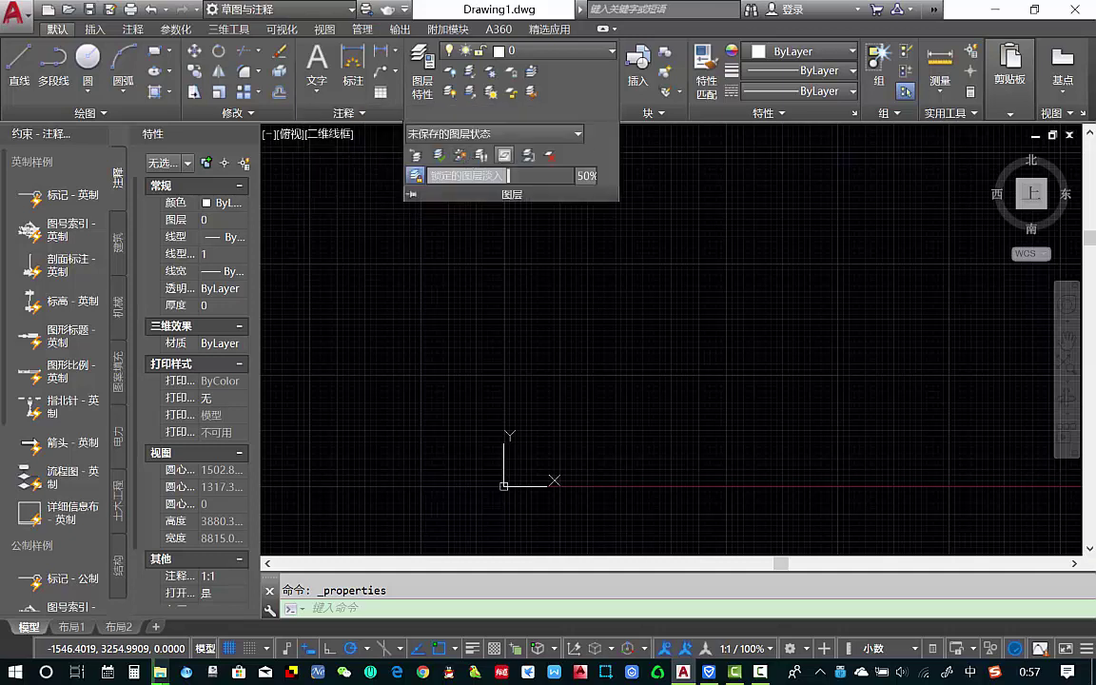
click(663, 114)
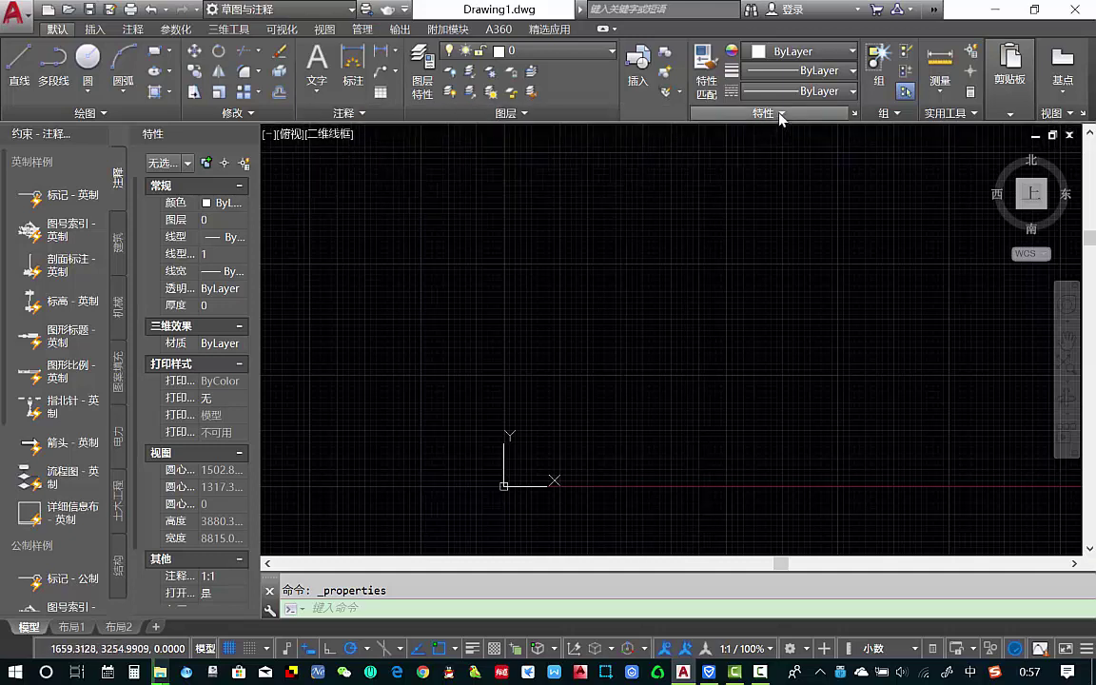
click(778, 113)
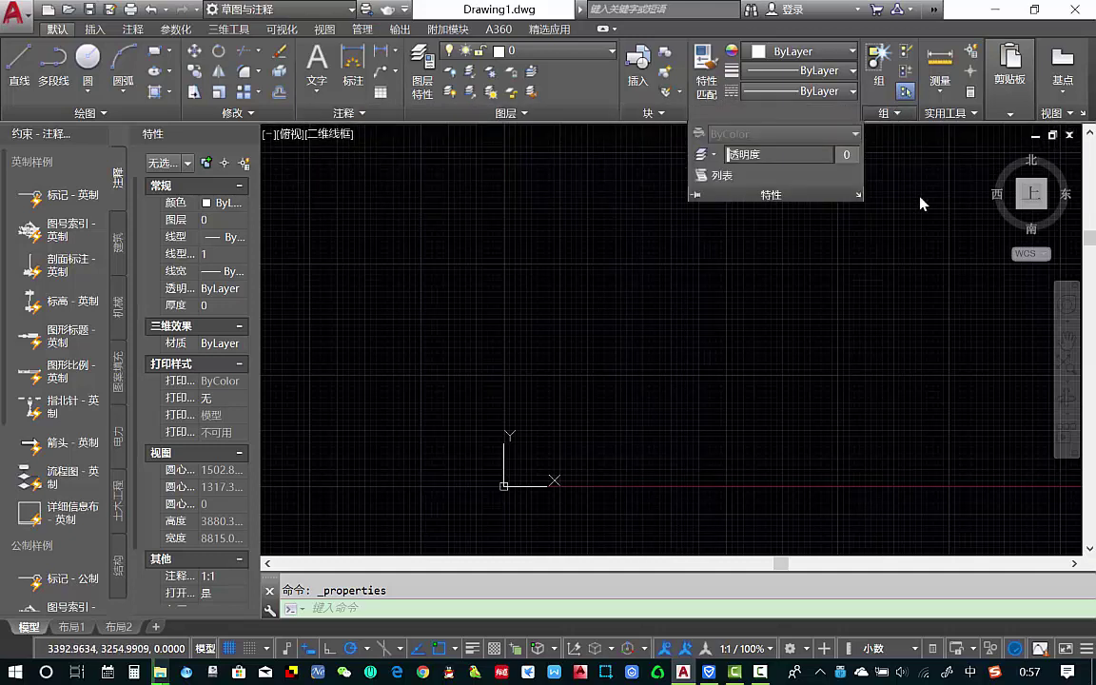
click(895, 113)
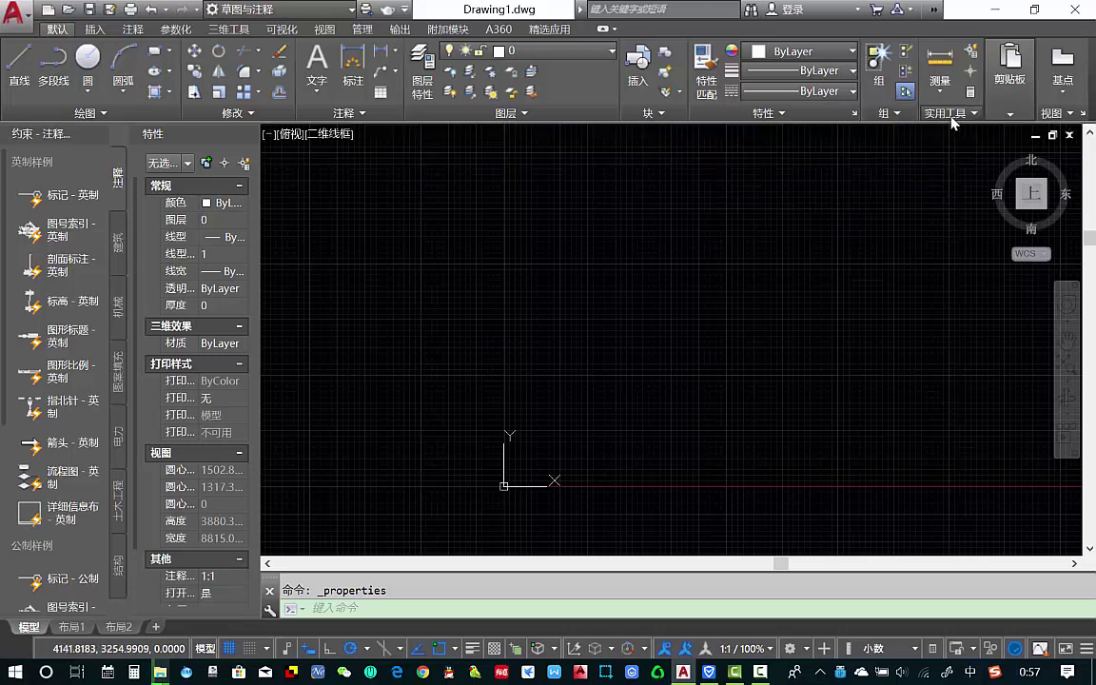
click(948, 112)
click(1010, 90)
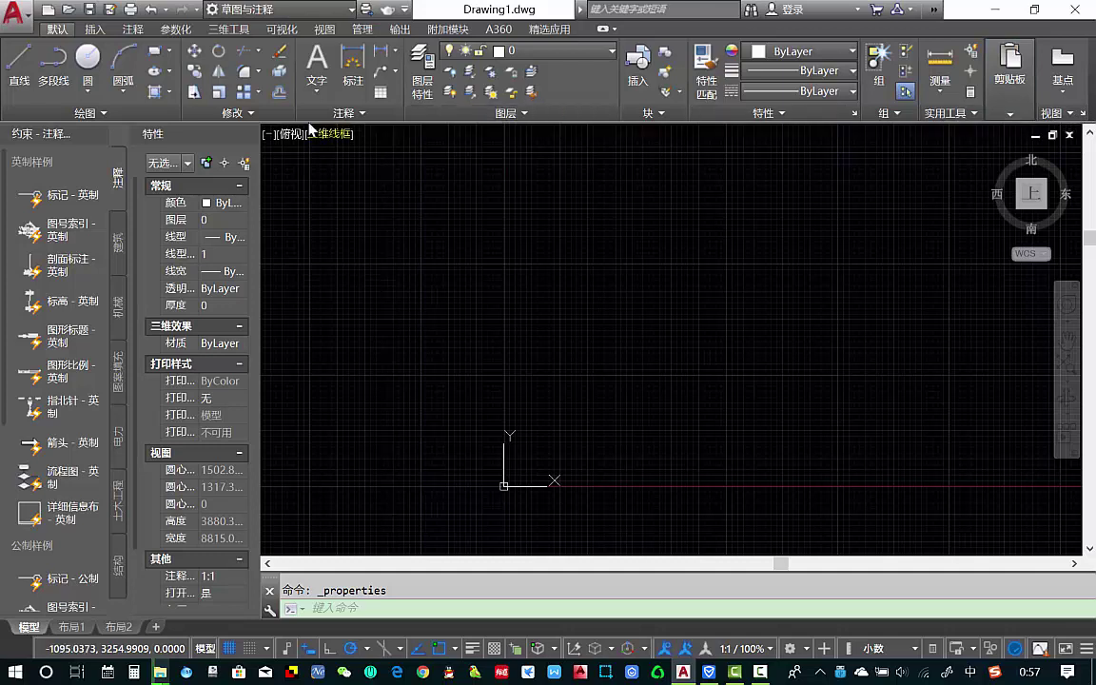
- Re-expand the Modify, Annotation, Layers, Block and Properties slide-outs, then close the Properties palette
click(264, 113)
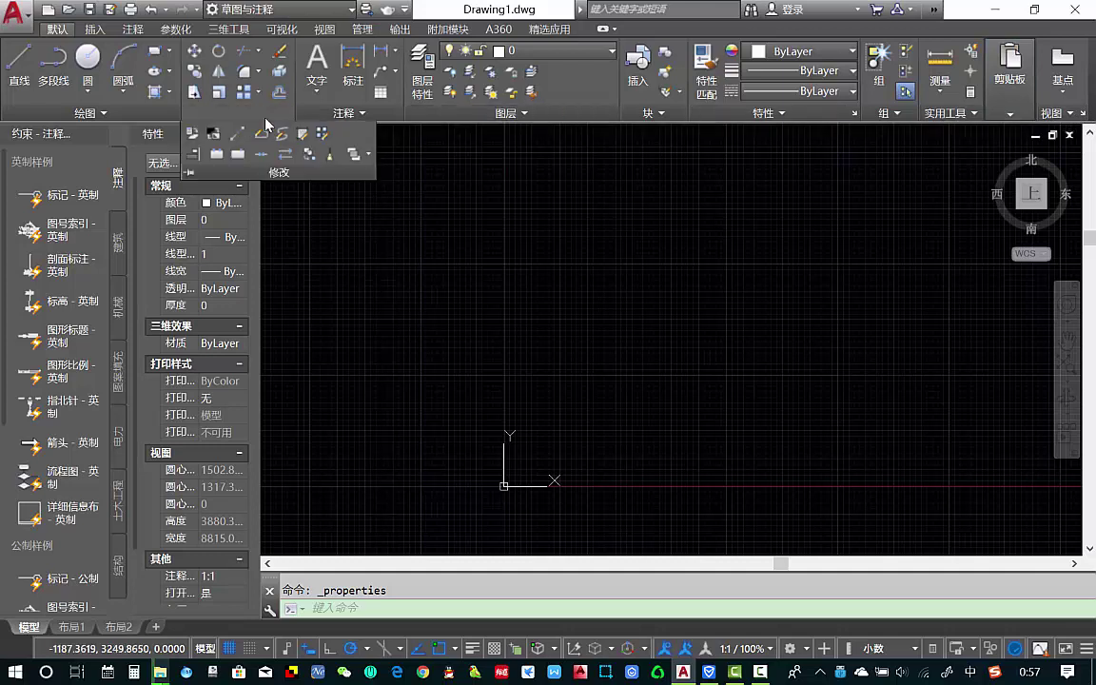
click(342, 113)
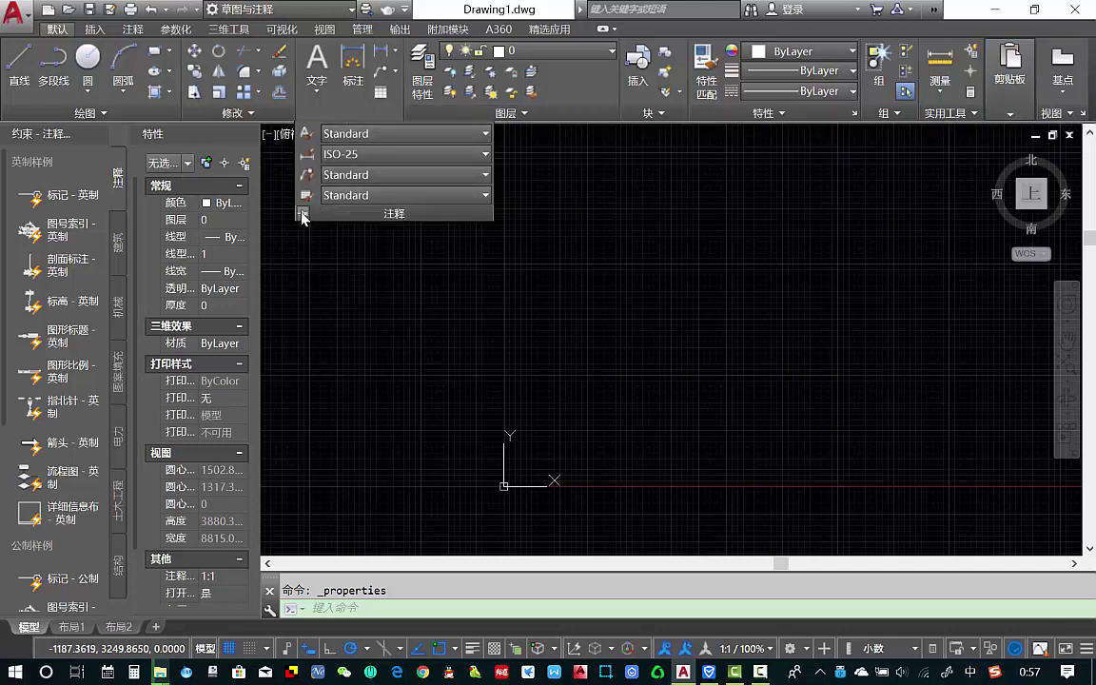
click(494, 114)
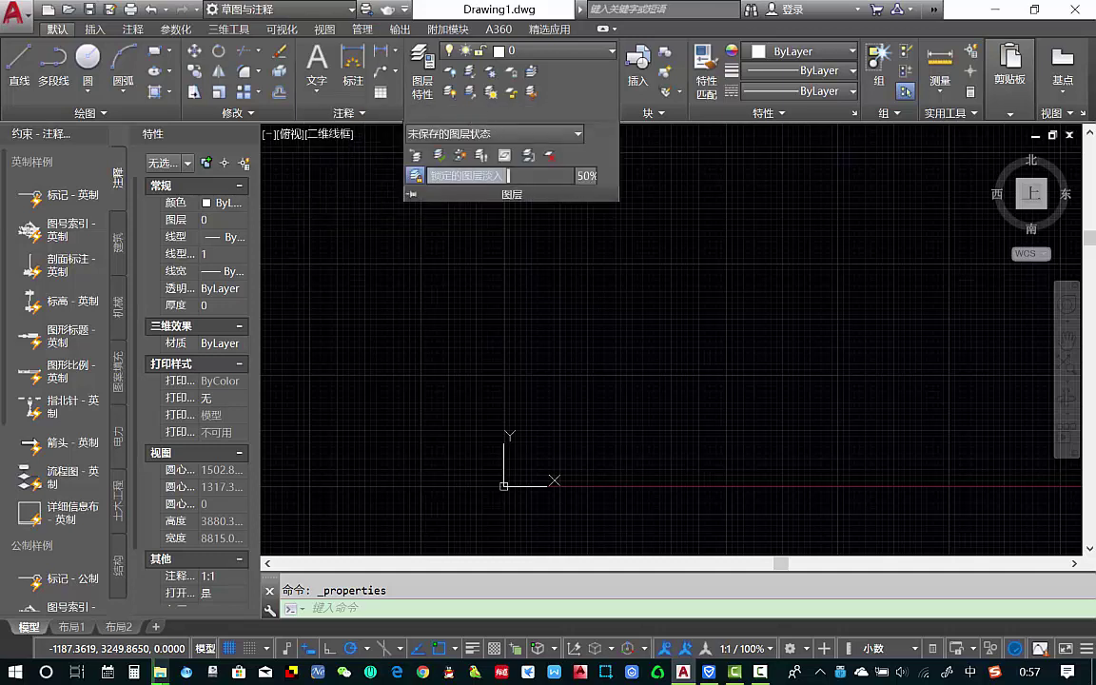
click(764, 113)
click(655, 113)
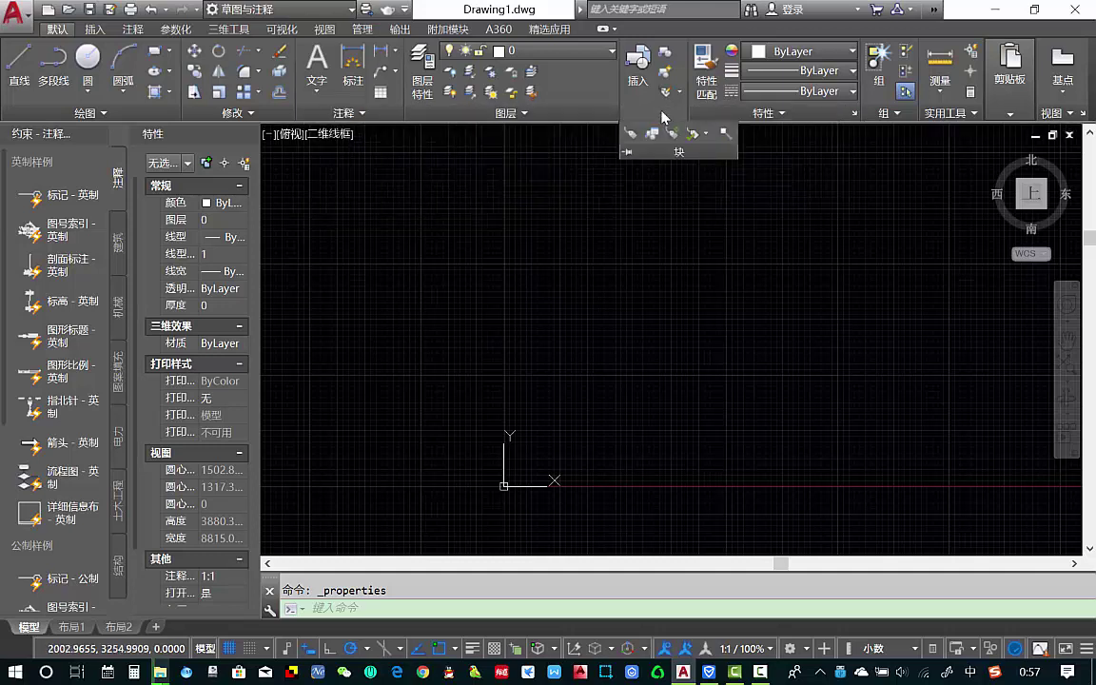
click(764, 113)
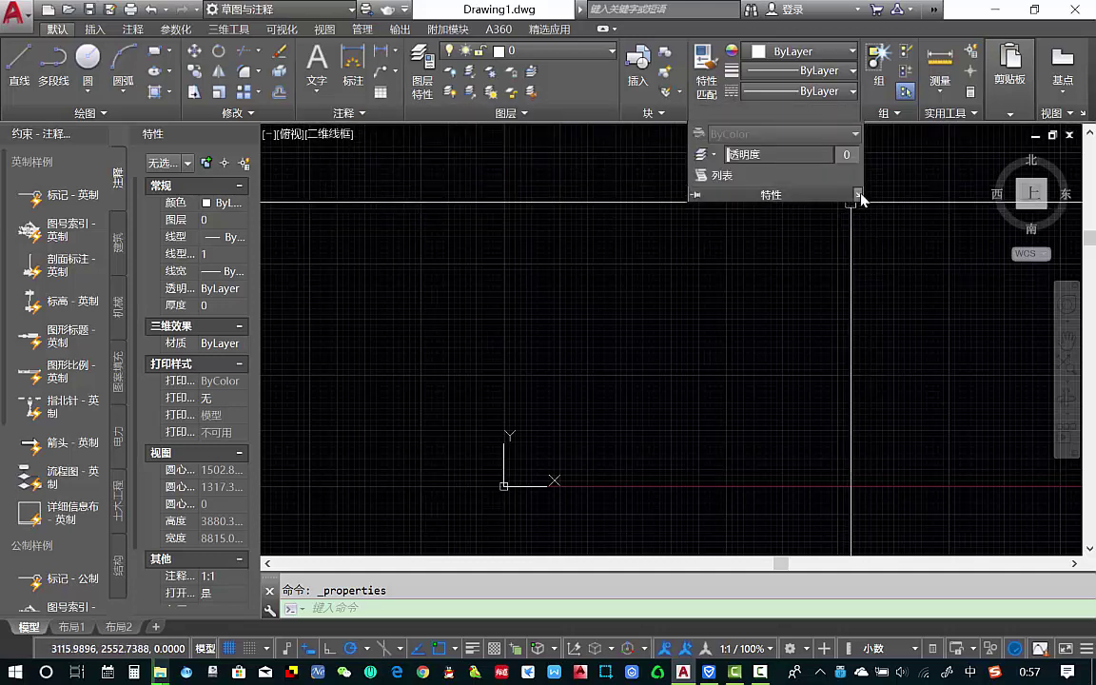
click(652, 114)
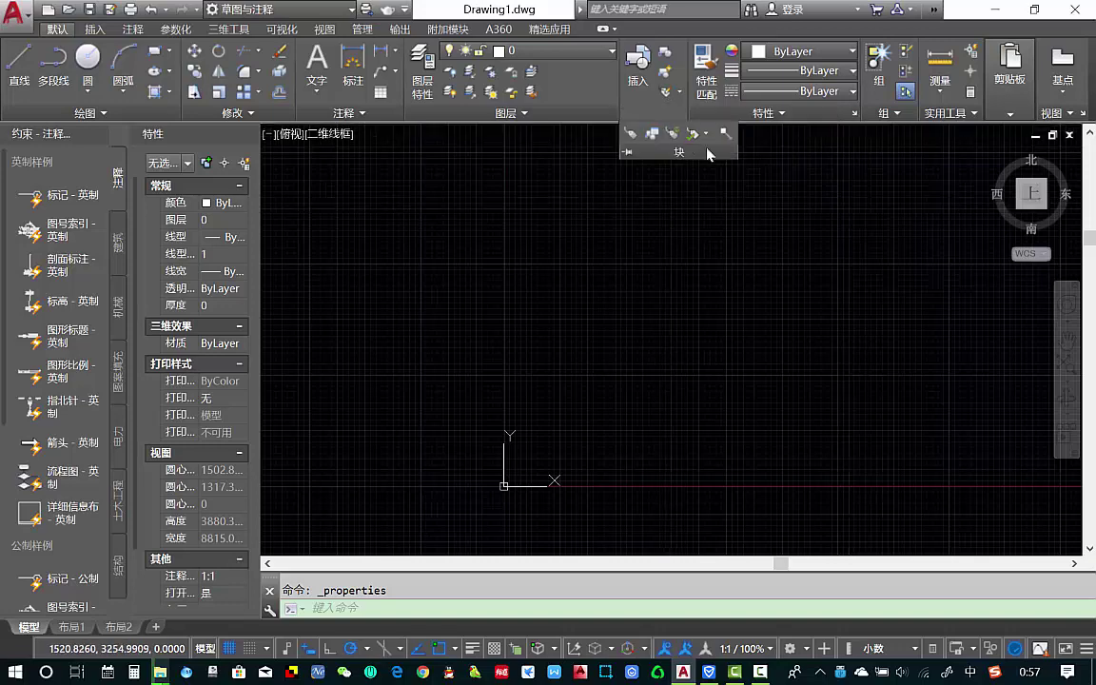
click(855, 115)
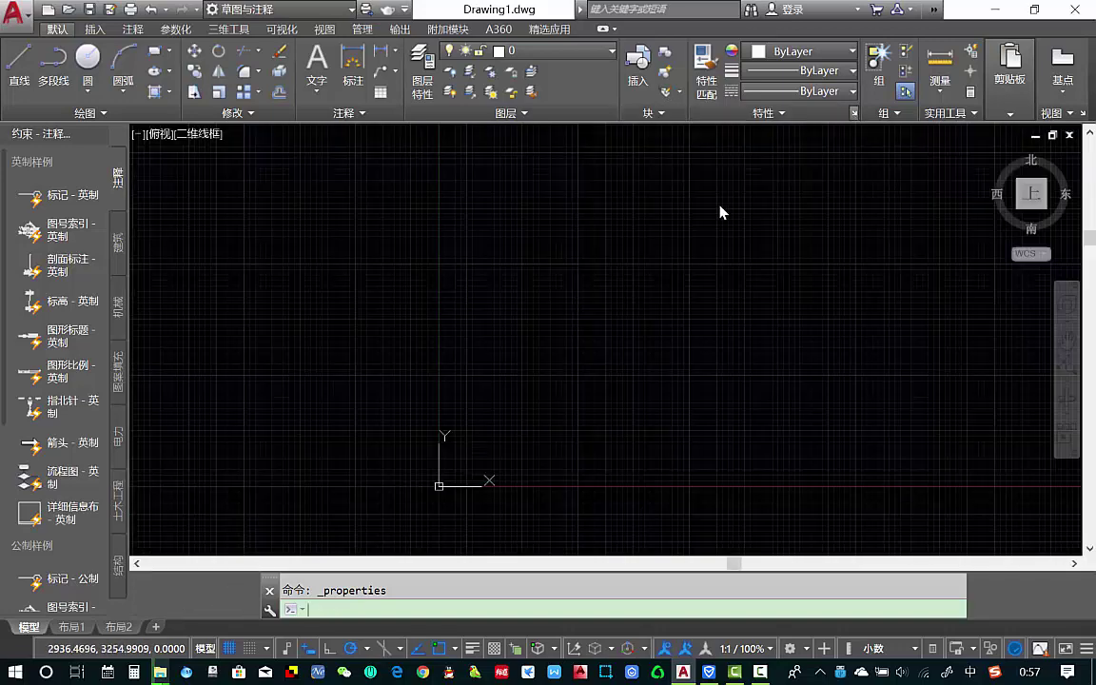
- Reopen the Properties palette and pan the empty view so the UCS origin sits lower left
click(854, 113)
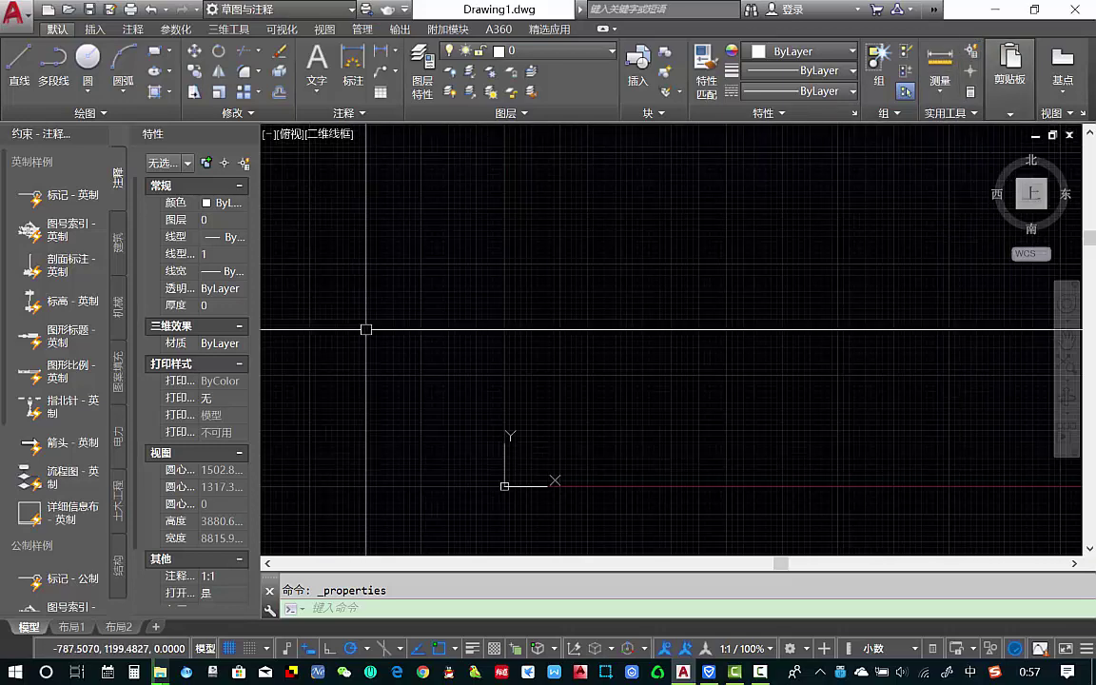
middle_drag(665, 332, 550, 315)
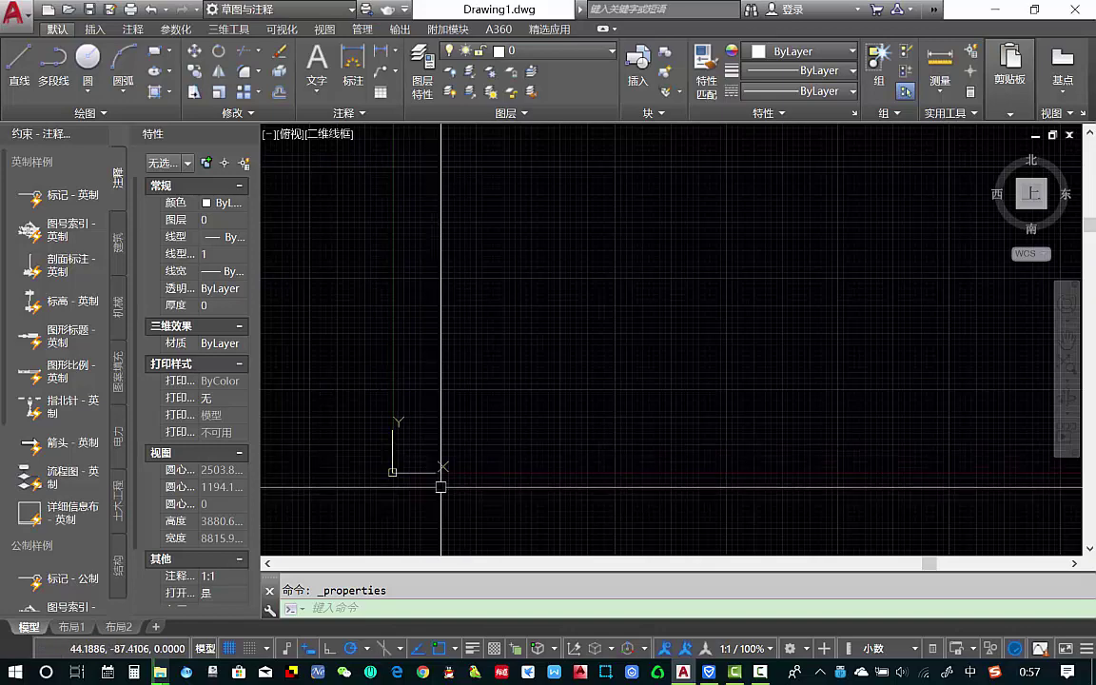
middle_drag(419, 447, 371, 476)
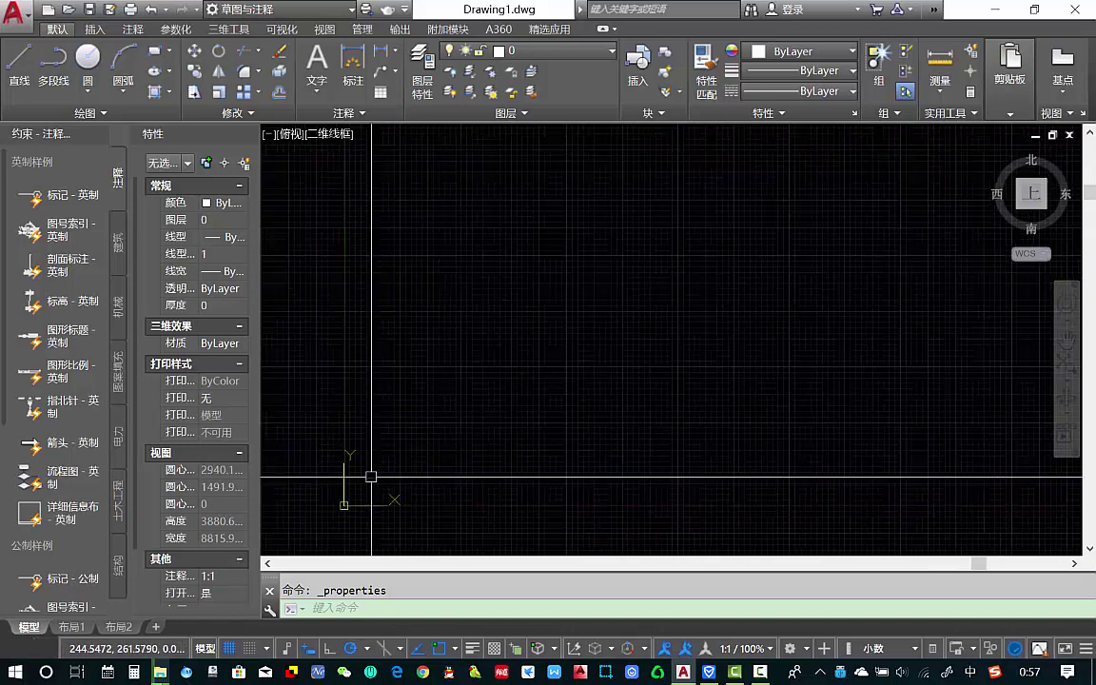
click(325, 135)
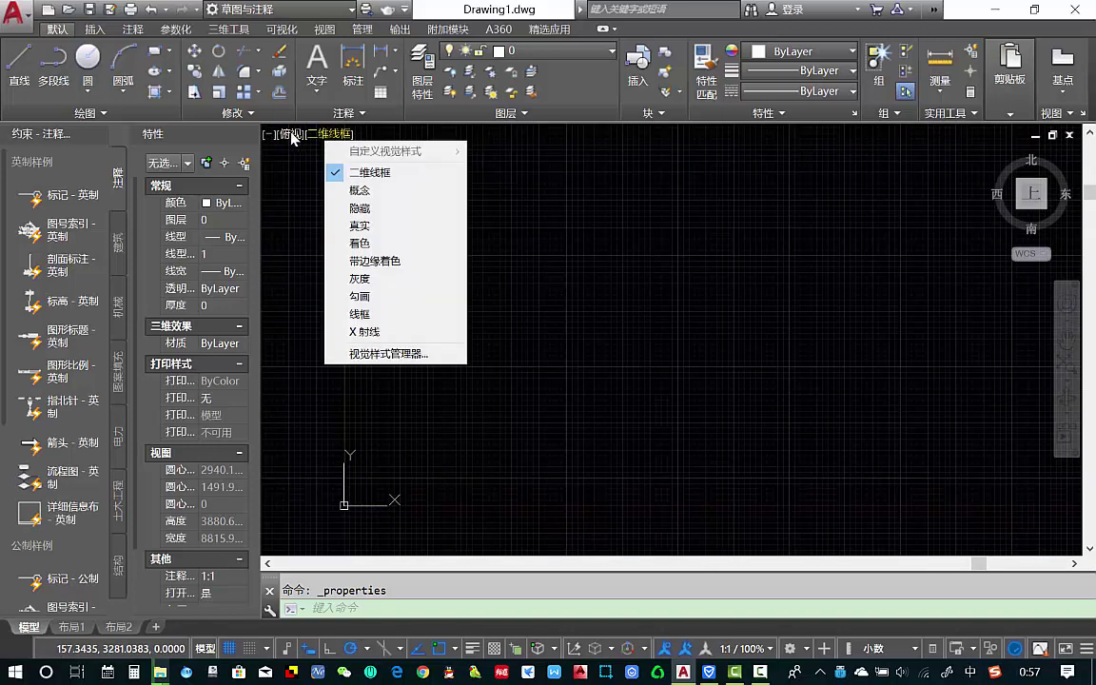
click(293, 136)
click(321, 136)
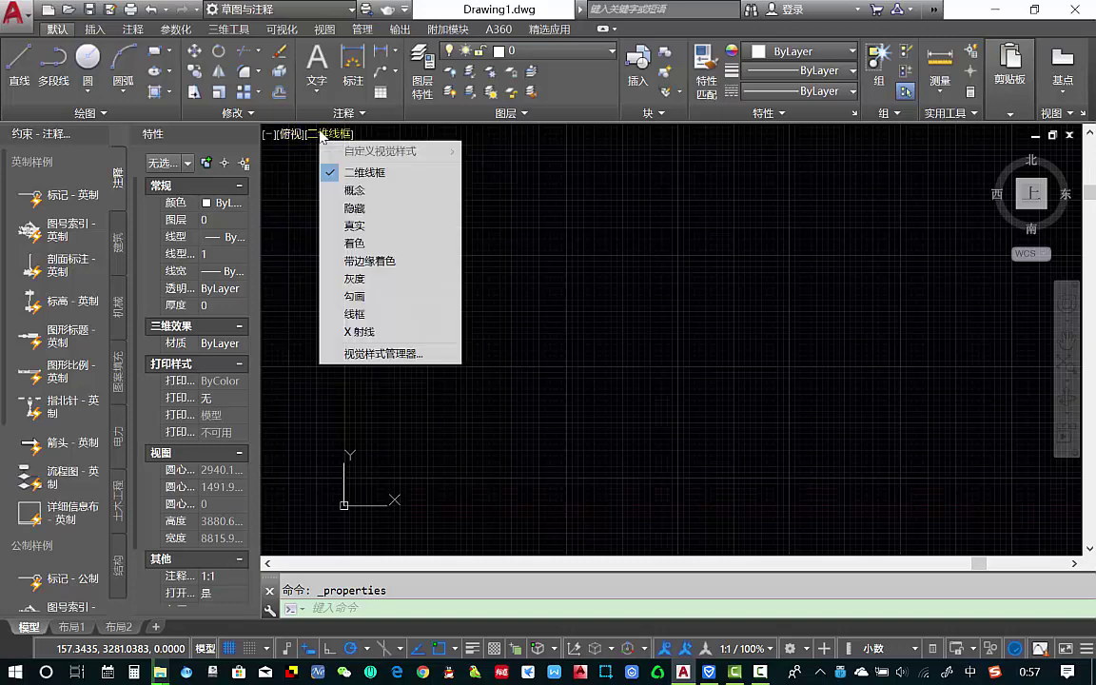
click(288, 135)
click(288, 135)
click(331, 136)
click(331, 136)
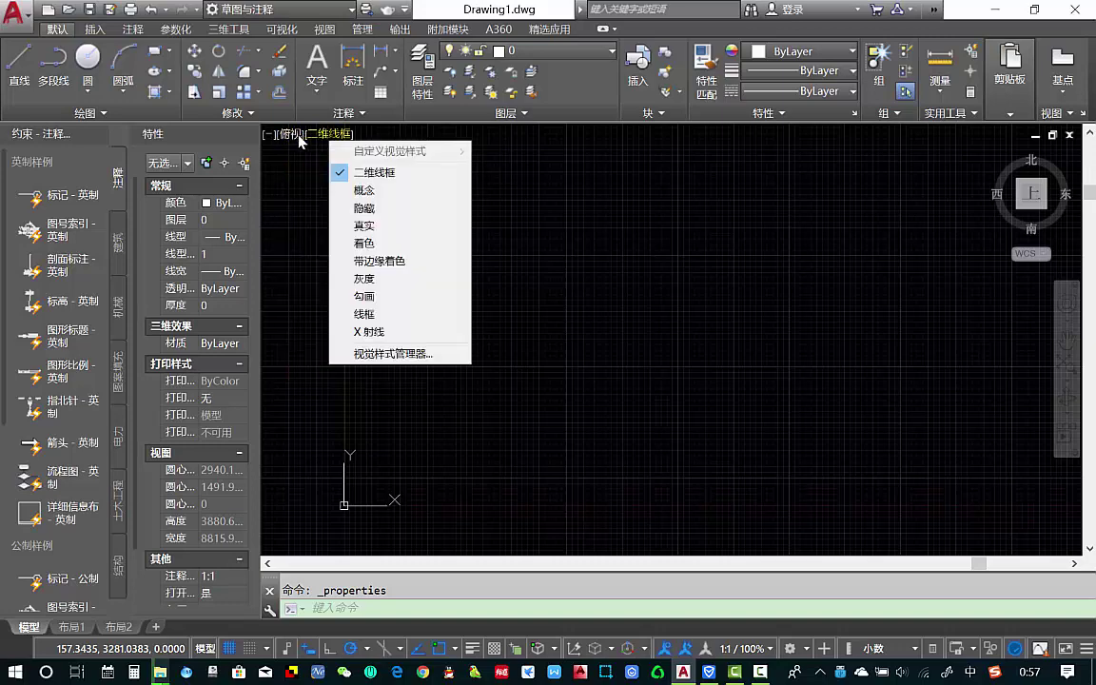
click(288, 135)
click(284, 135)
click(282, 136)
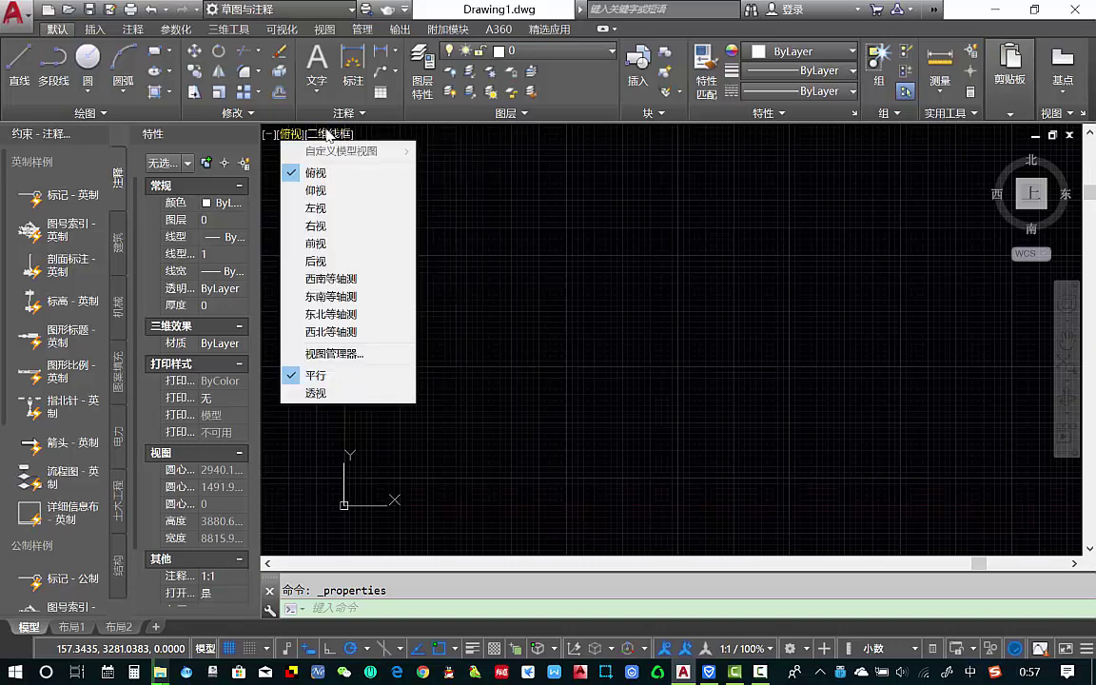
click(283, 136)
click(328, 135)
click(294, 136)
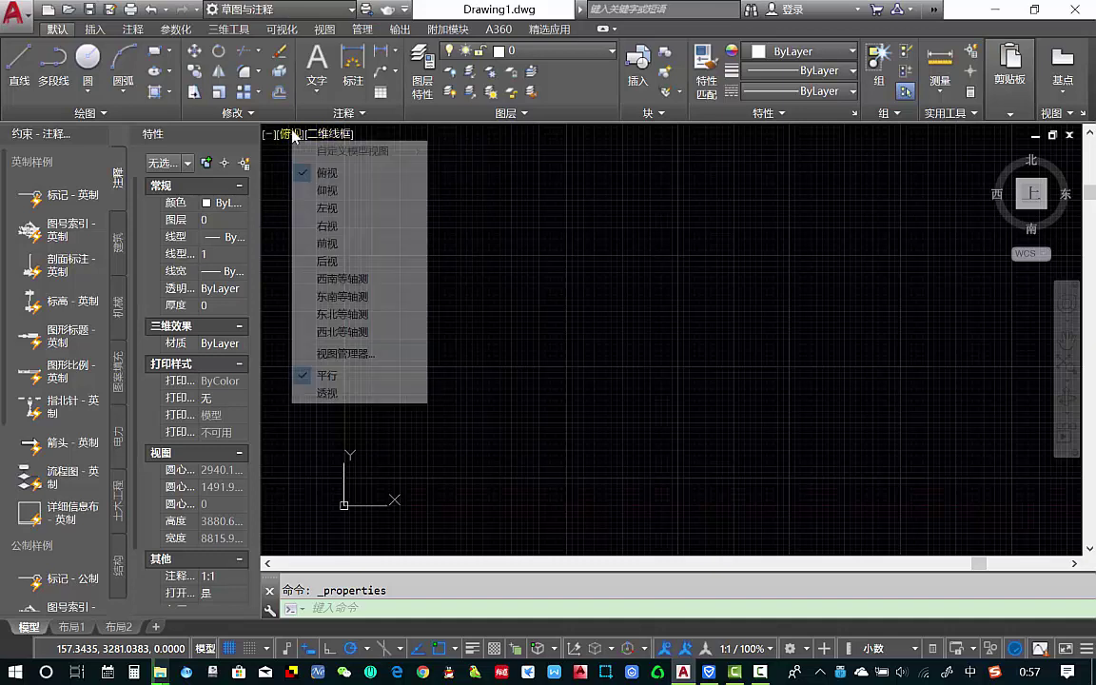
click(320, 135)
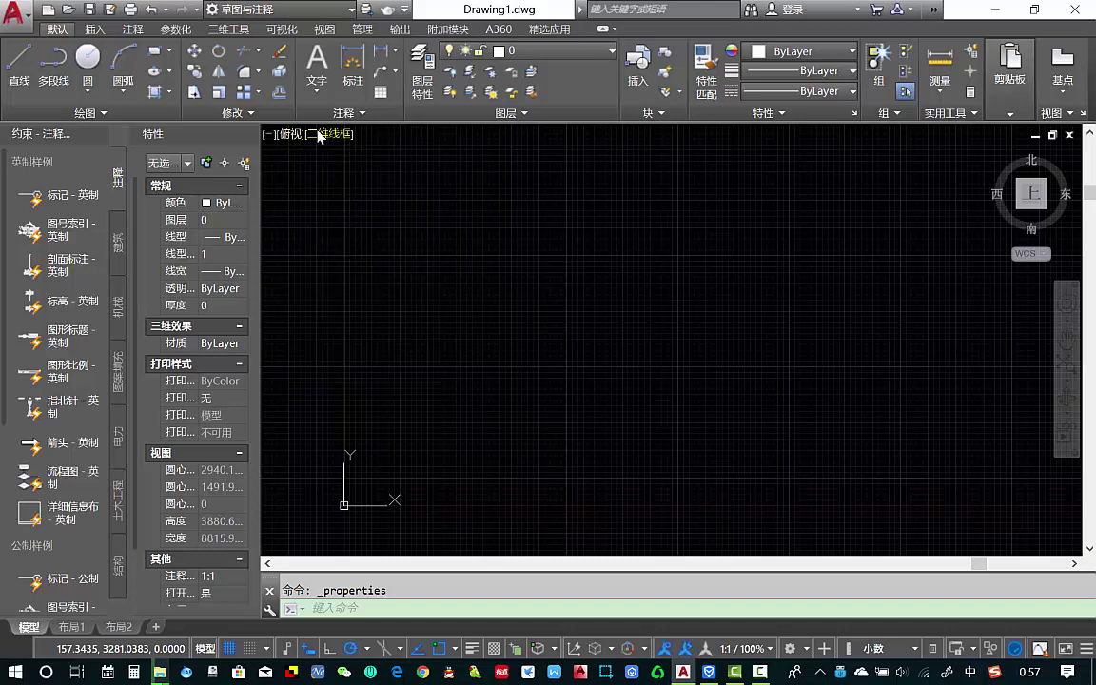
click(320, 135)
click(847, 238)
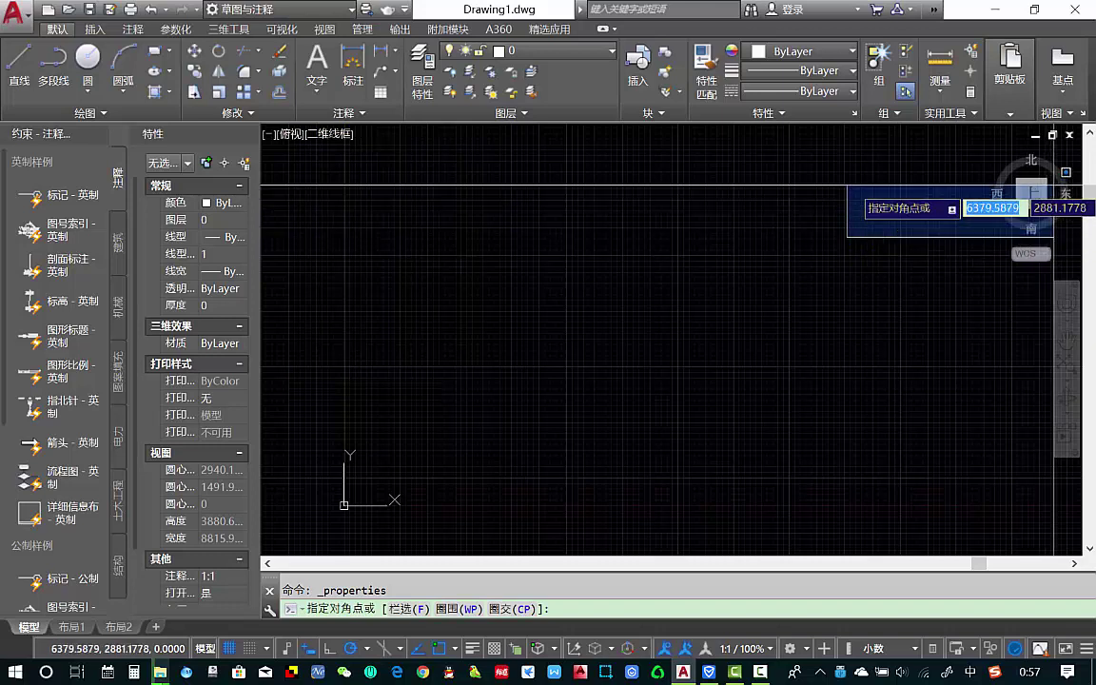
click(948, 254)
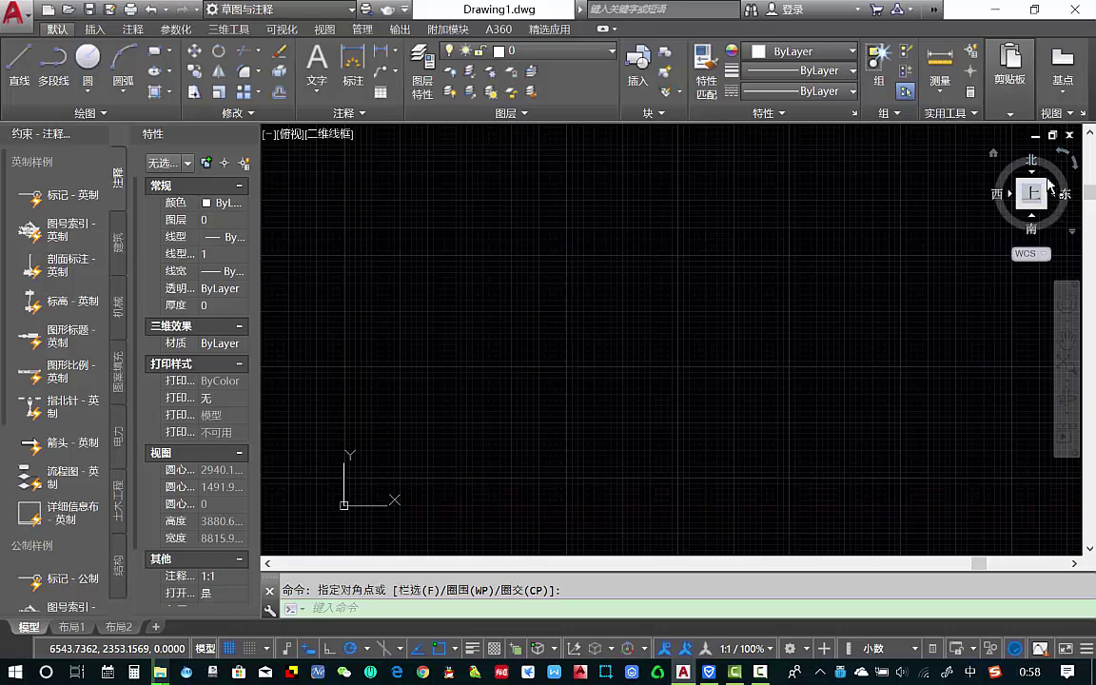
- Try the NE isometric and rotated ViewCube views, restore Top, and zoom in to height 2
click(1050, 188)
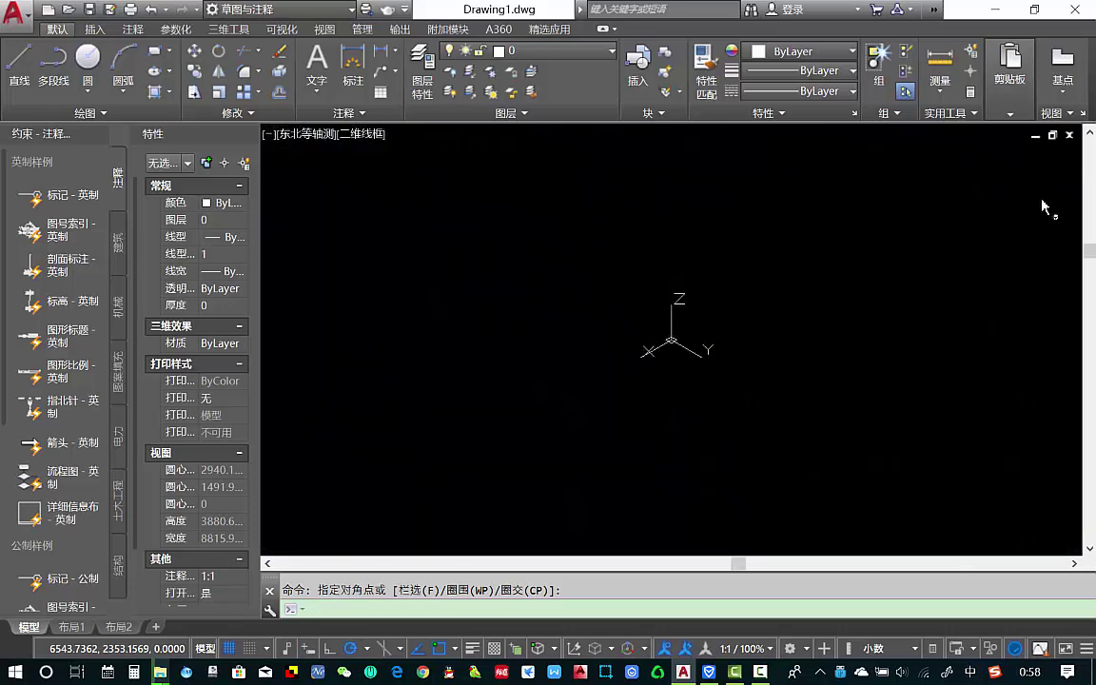
click(1031, 187)
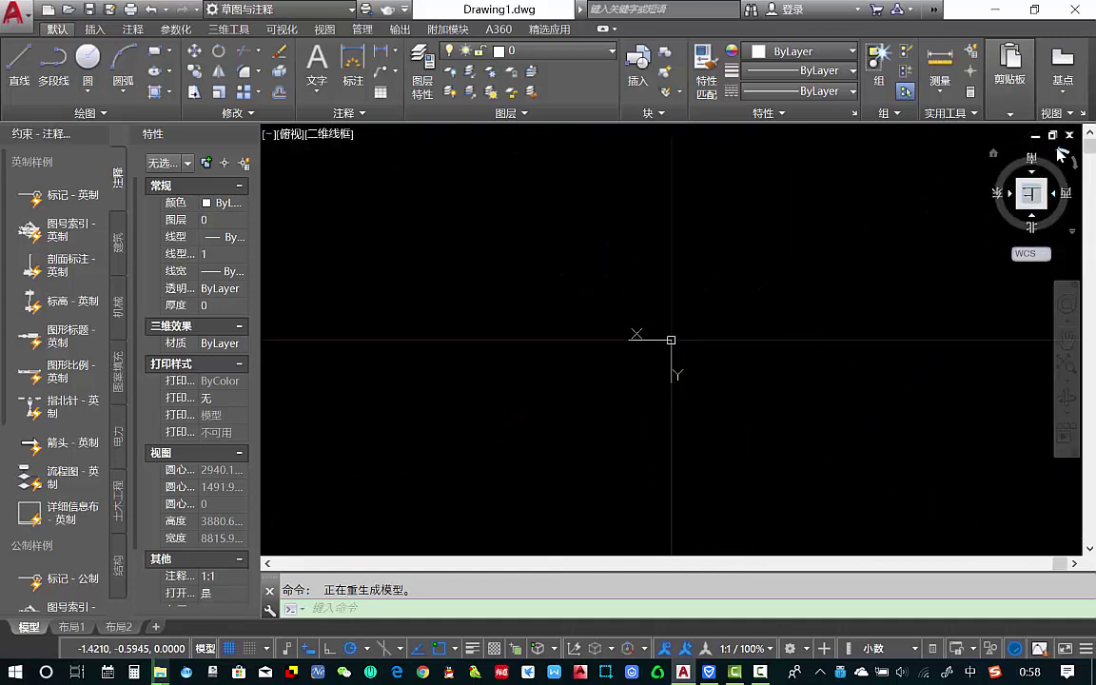
click(1072, 166)
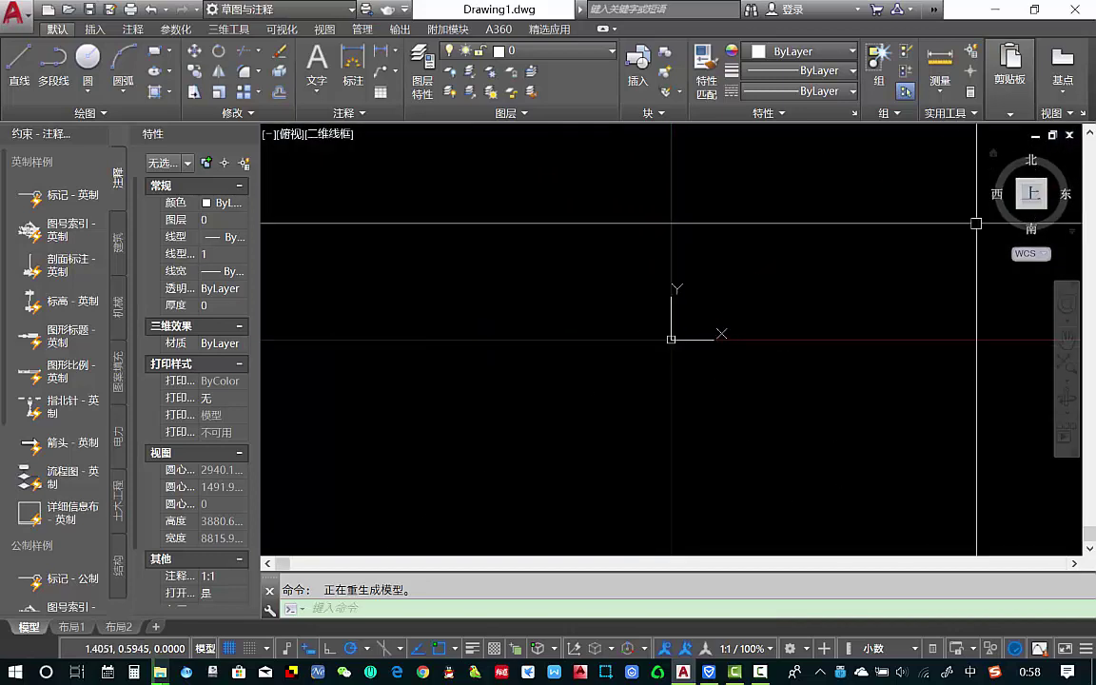
middle_drag(796, 302, 683, 365)
middle_click(683, 365)
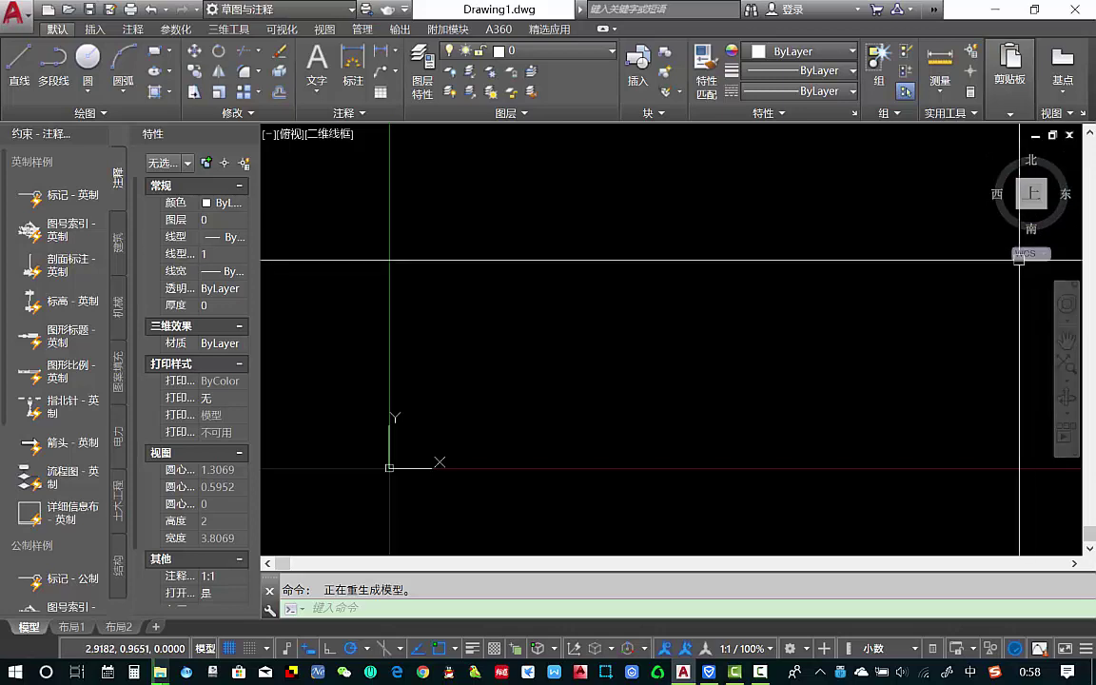
click(1068, 306)
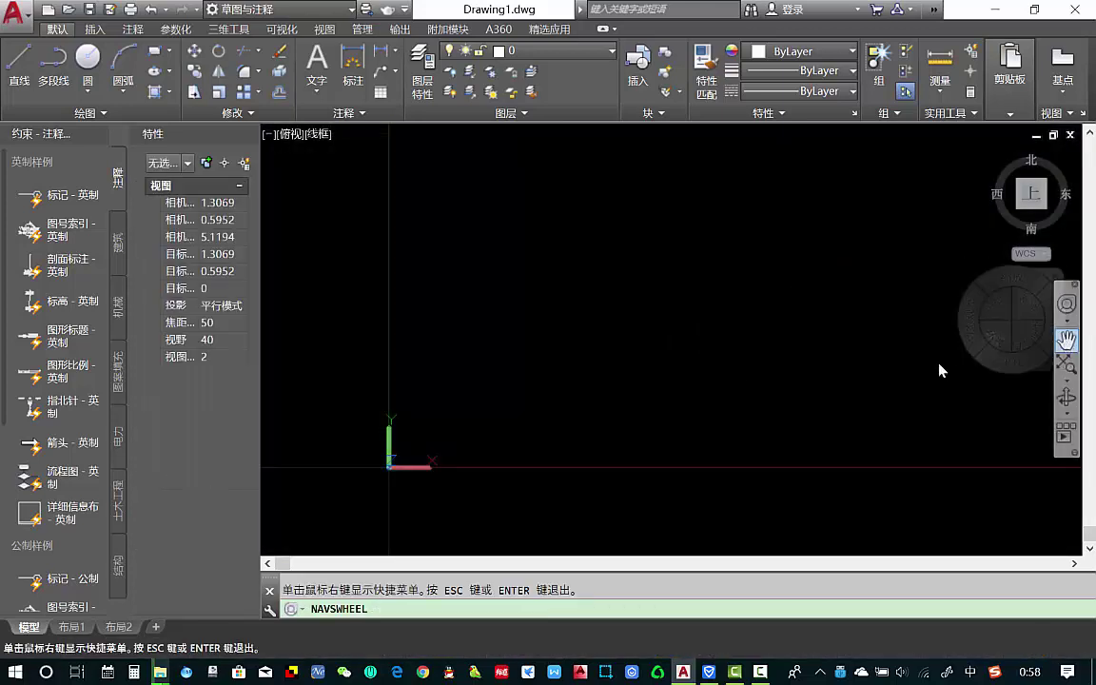
key(Escape)
click(1067, 340)
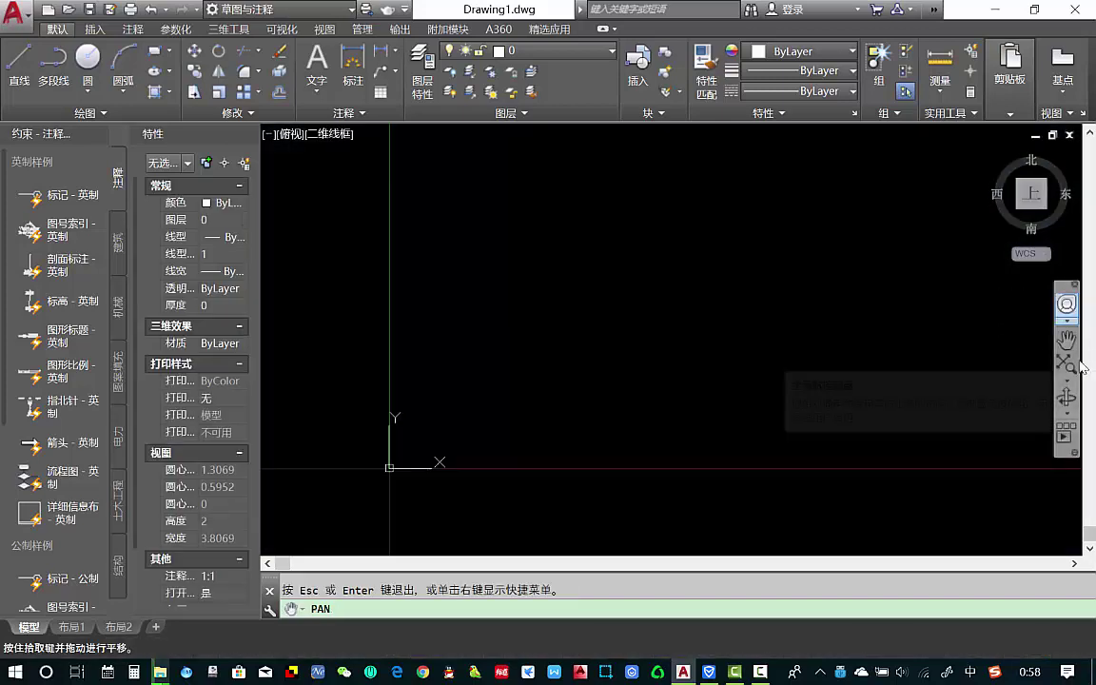
key(Escape)
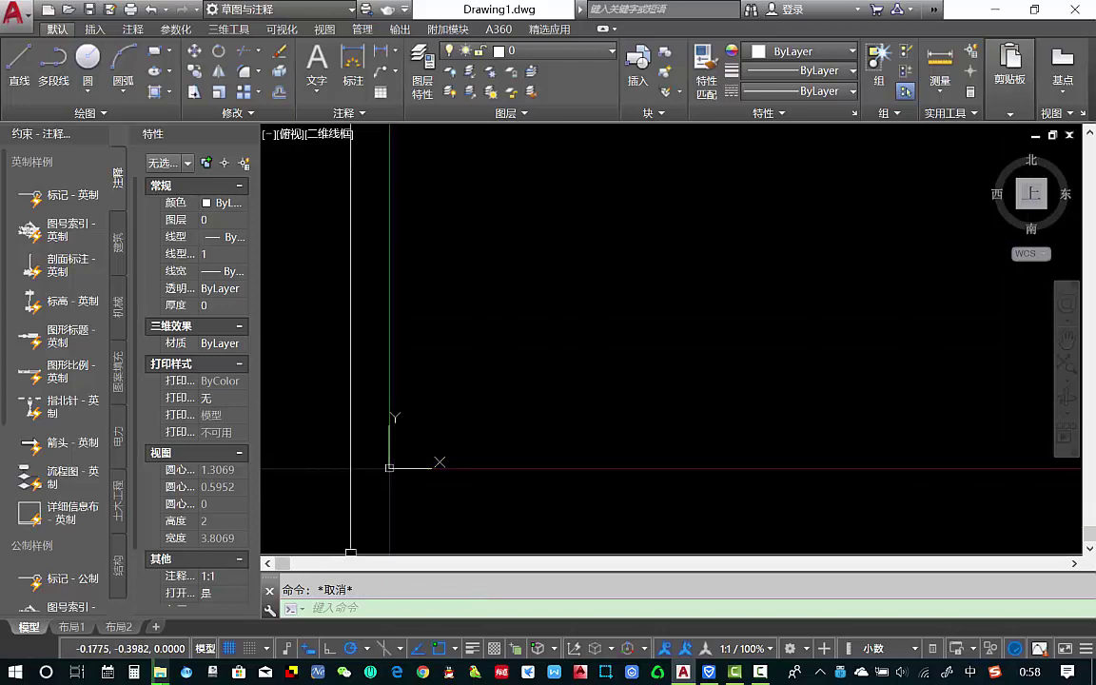
- Scroll the origin to the bottom-left corner, then float the command line and redock it at the bottom
drag(283, 567, 323, 567)
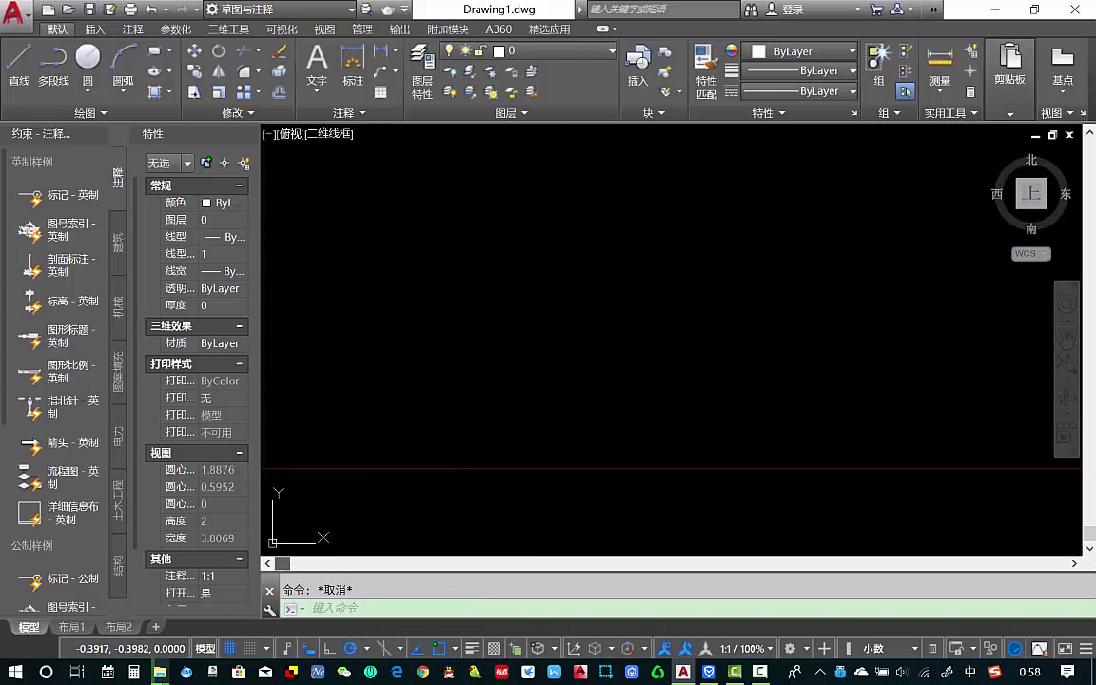
drag(1091, 538, 1091, 514)
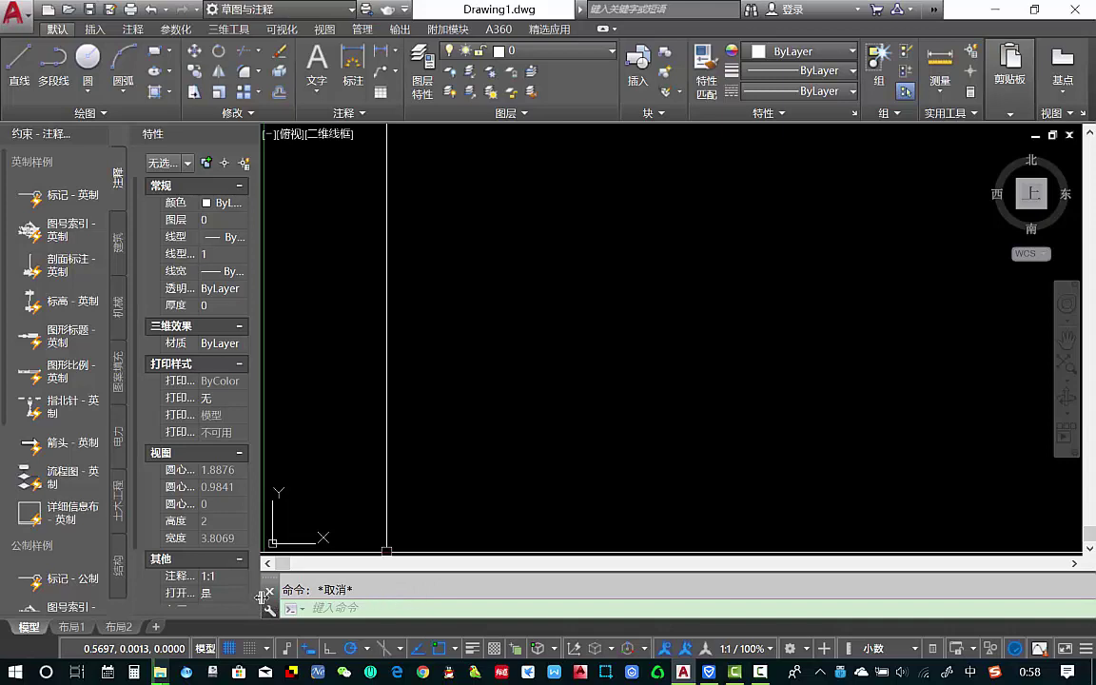
drag(269, 609, 507, 433)
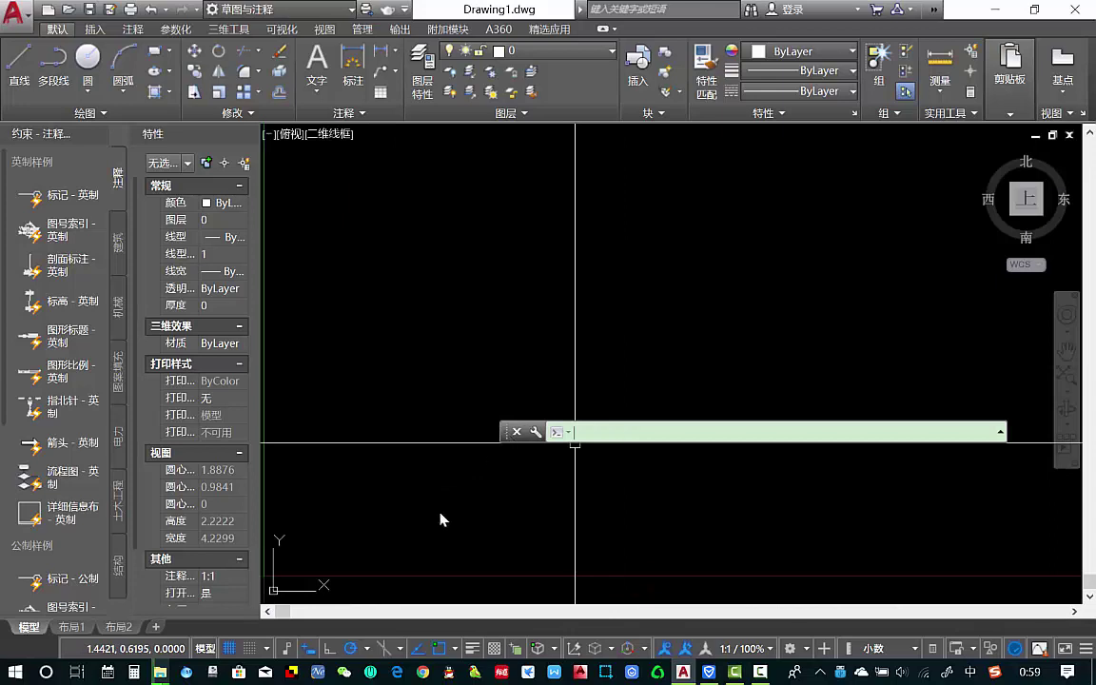
drag(505, 432, 412, 618)
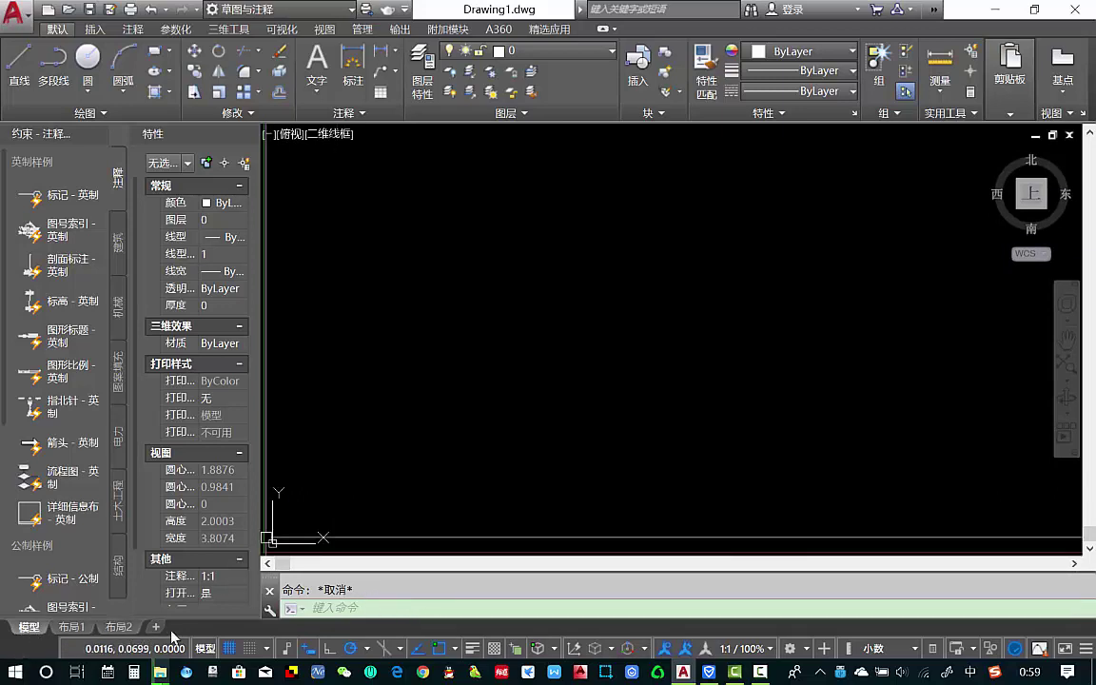
click(91, 631)
click(29, 628)
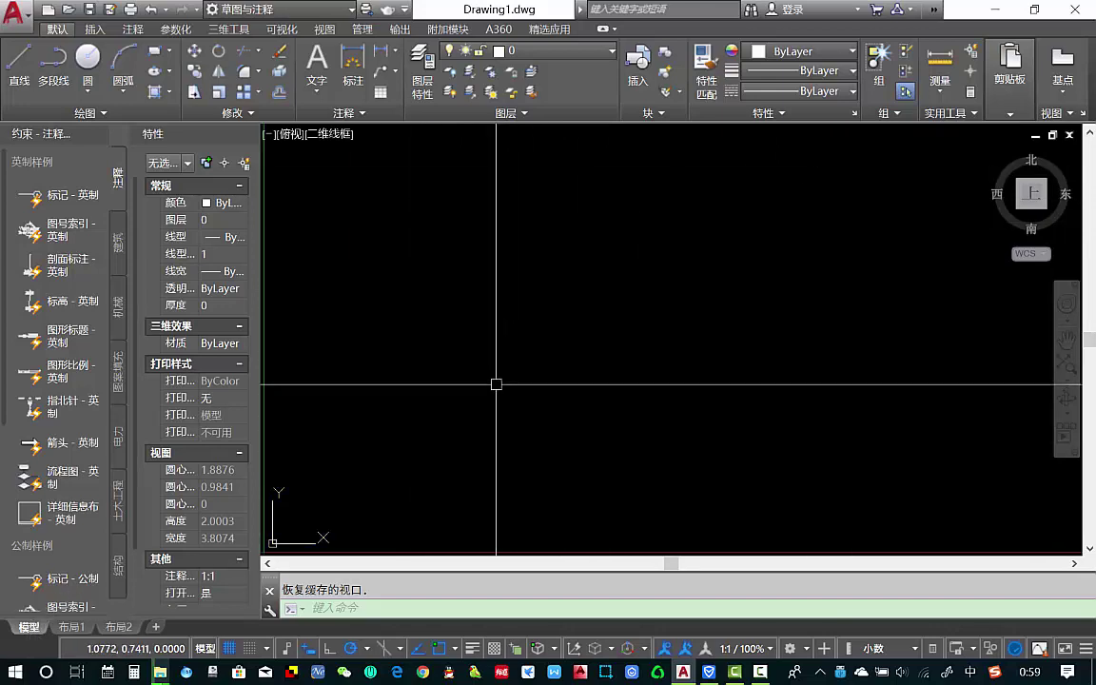
click(66, 627)
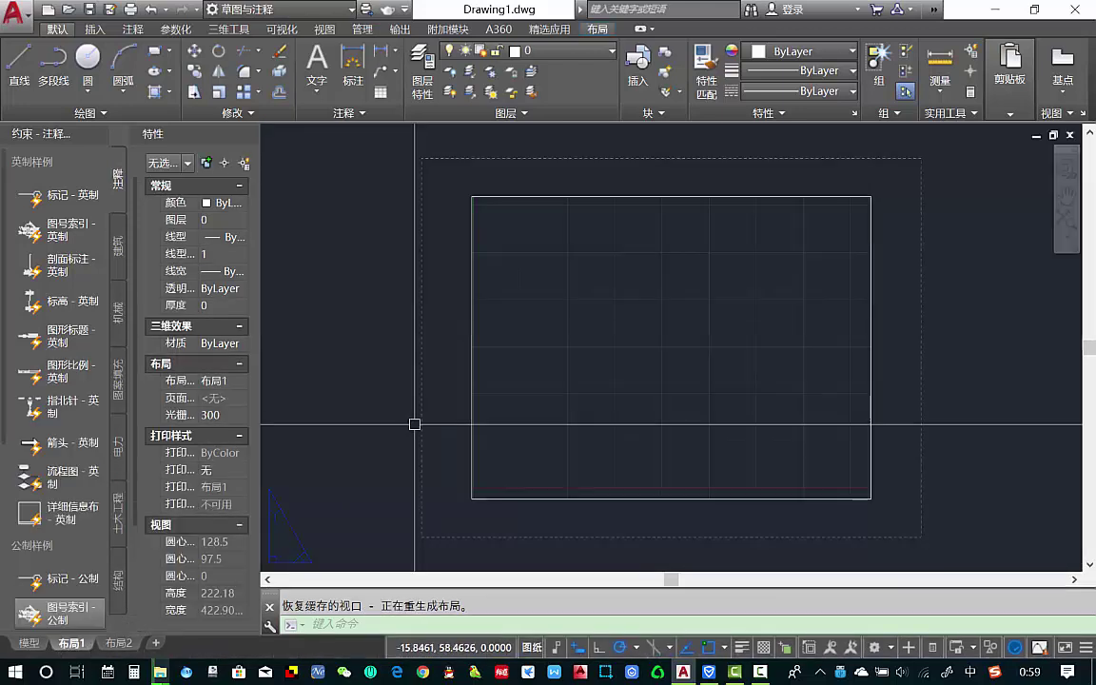
click(30, 644)
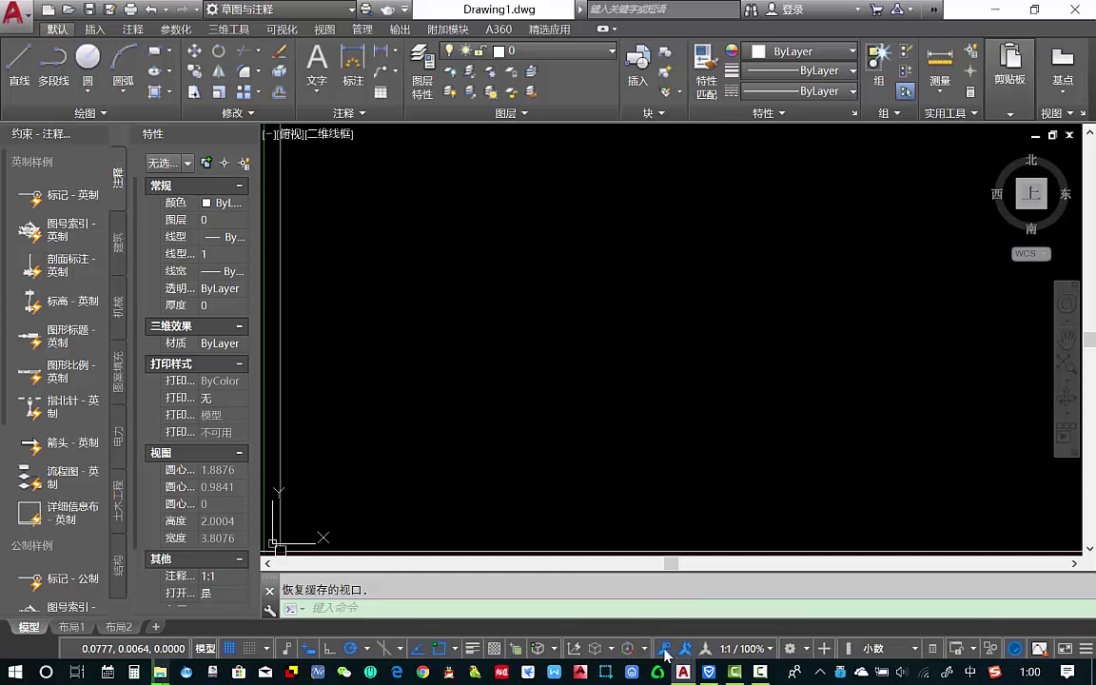
click(807, 651)
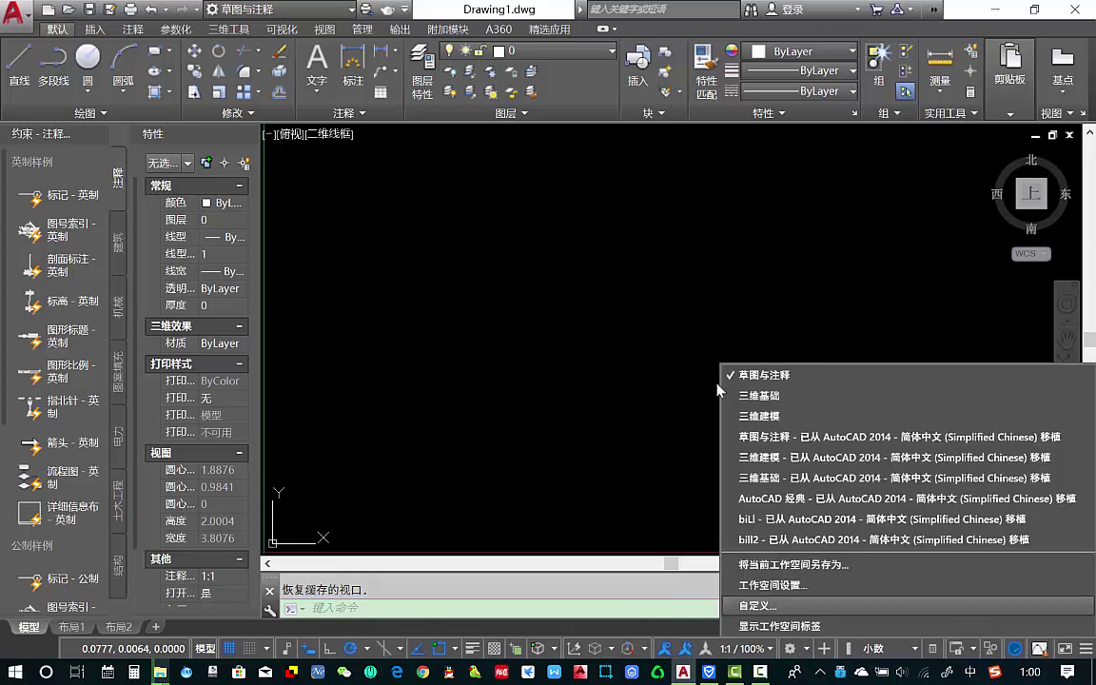
click(809, 651)
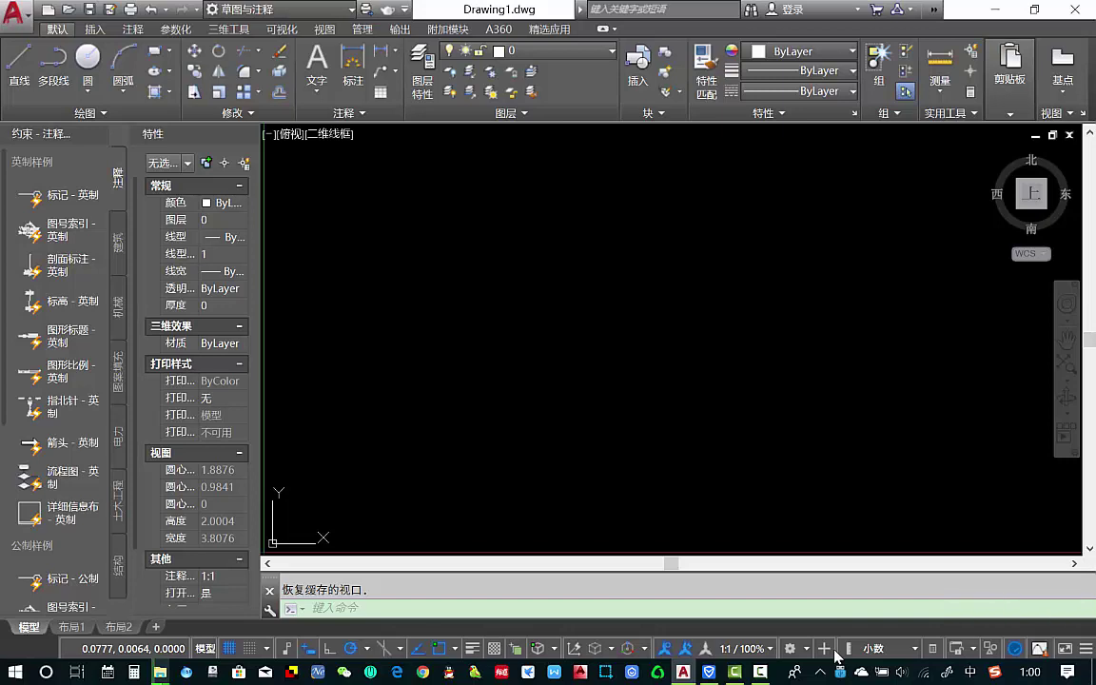
right_click(835, 657)
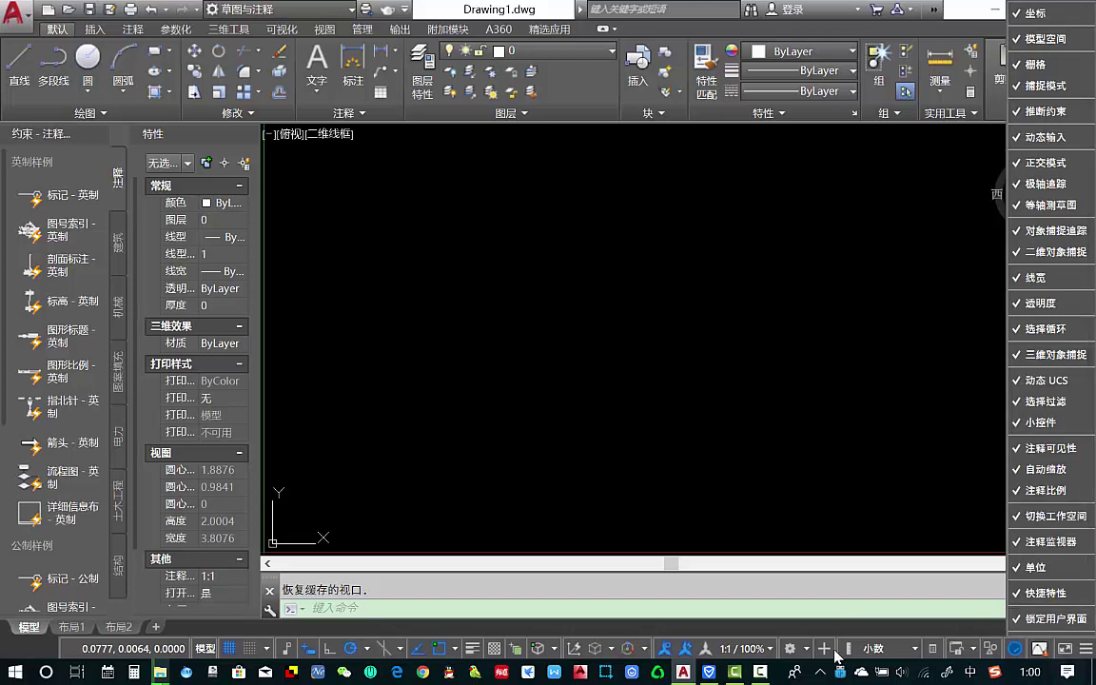
key(Escape)
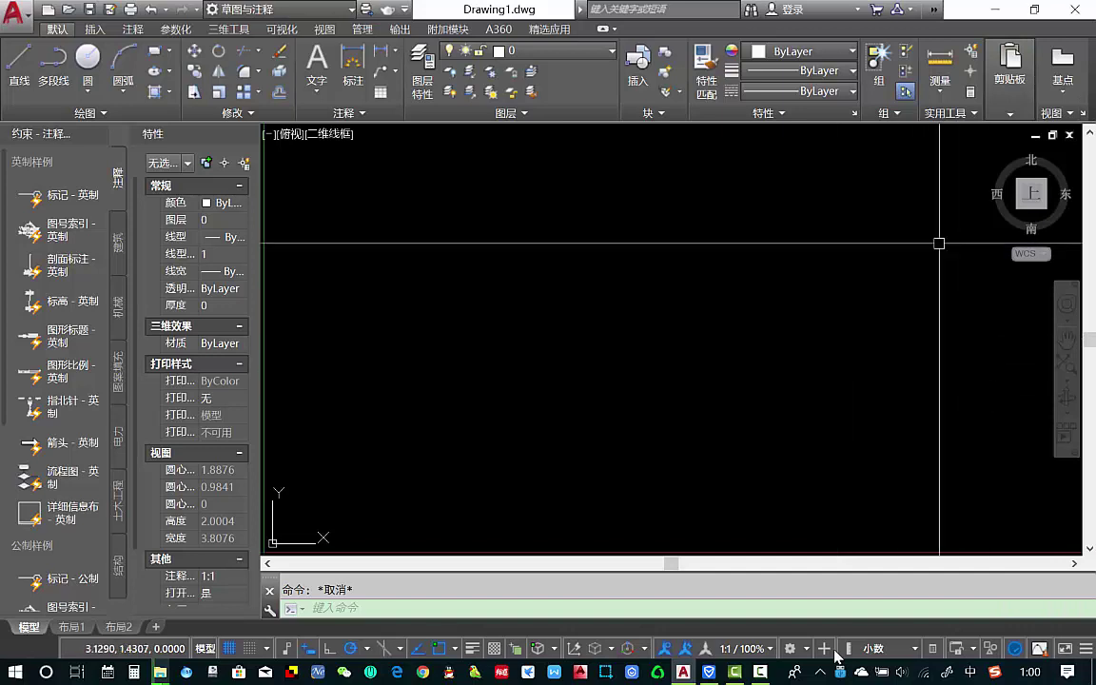